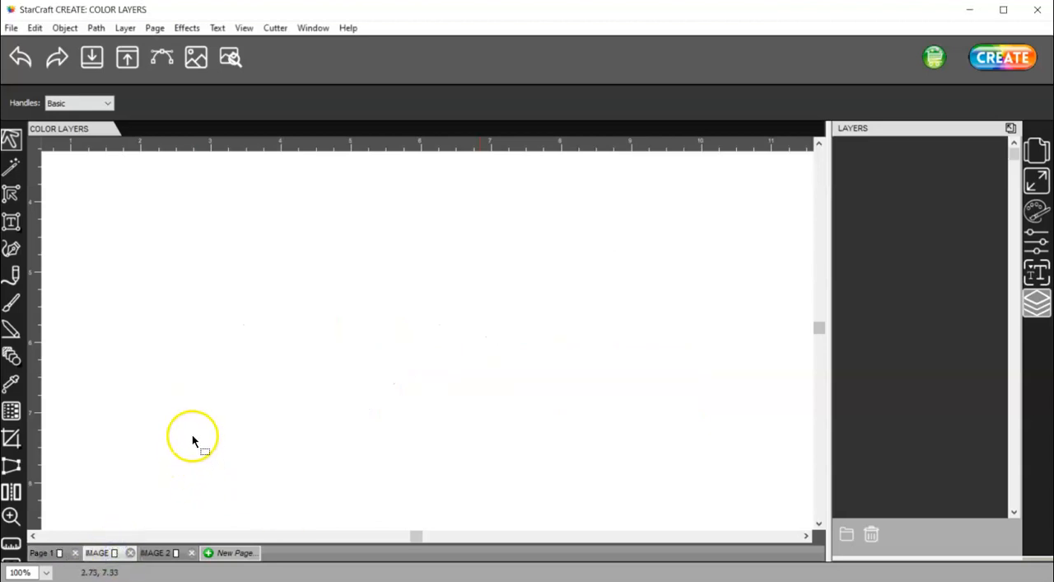
Start an image trace and load Rose-single.gif from the Color Pages folder as the source
scroll(191, 437, "down", 3, "alt")
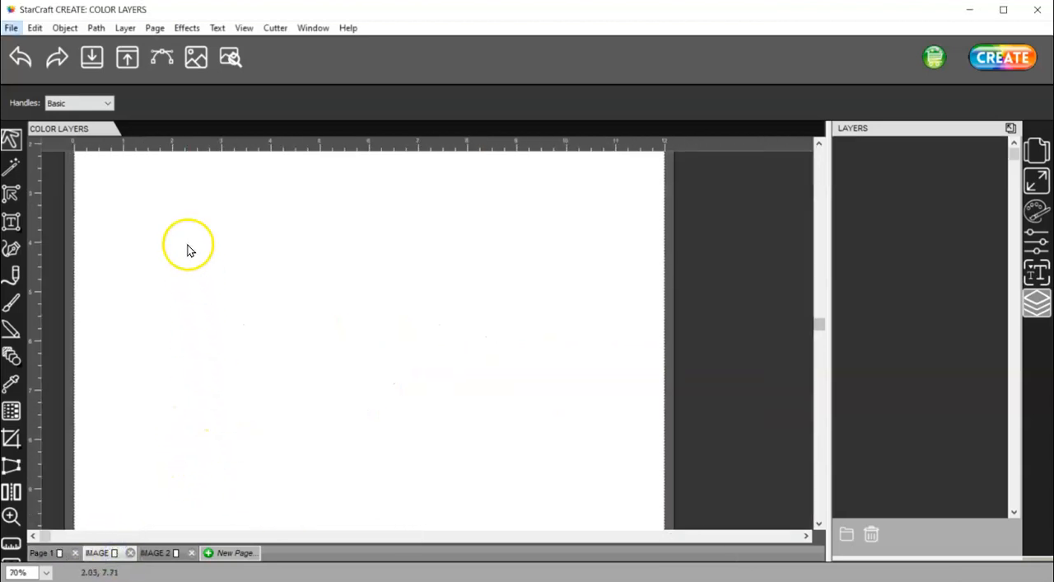
left_click(162, 56)
left_click(380, 138)
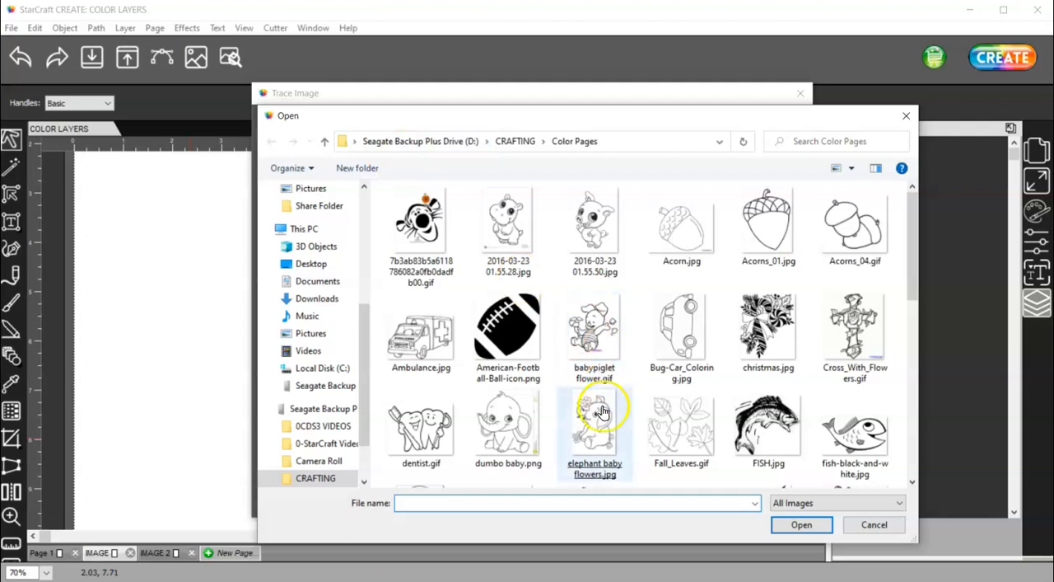
scroll(600, 410, "down", 5)
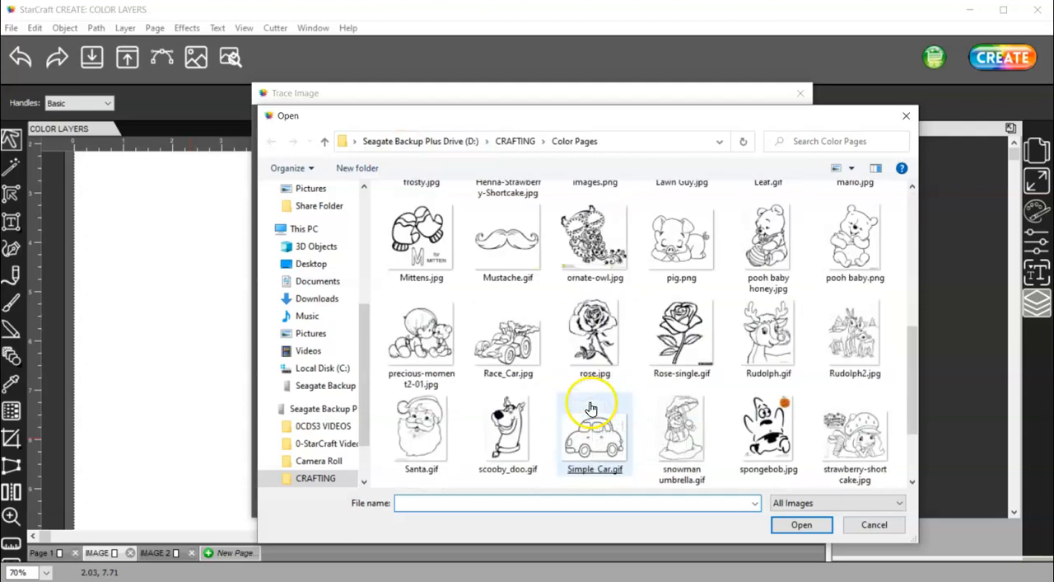
double_click(682, 338)
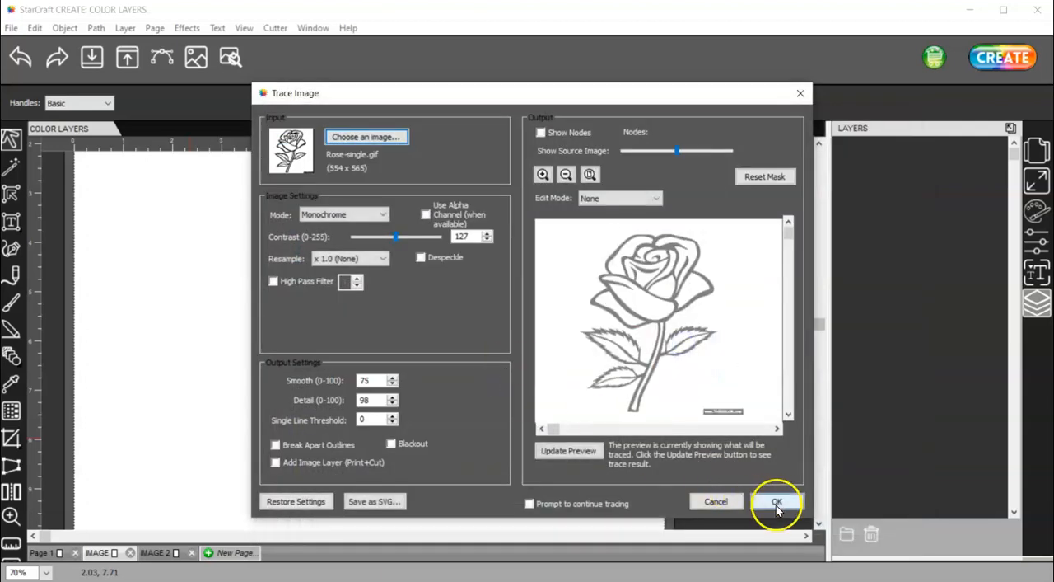
Update the trace preview, fade the source image to check the outlines, and apply the monochrome trace
left_click(583, 453)
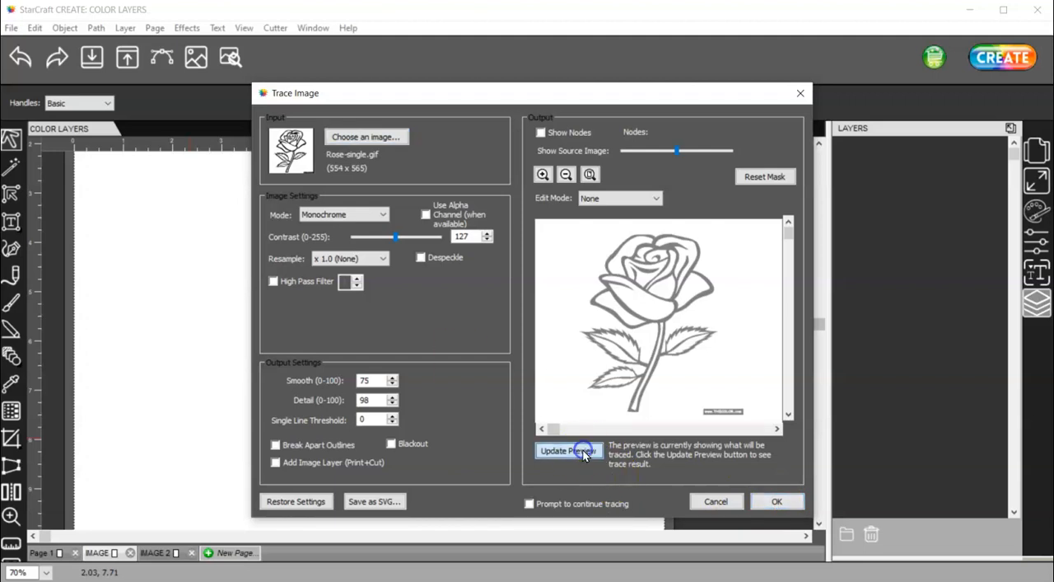
left_click_drag(676, 151, 634, 151)
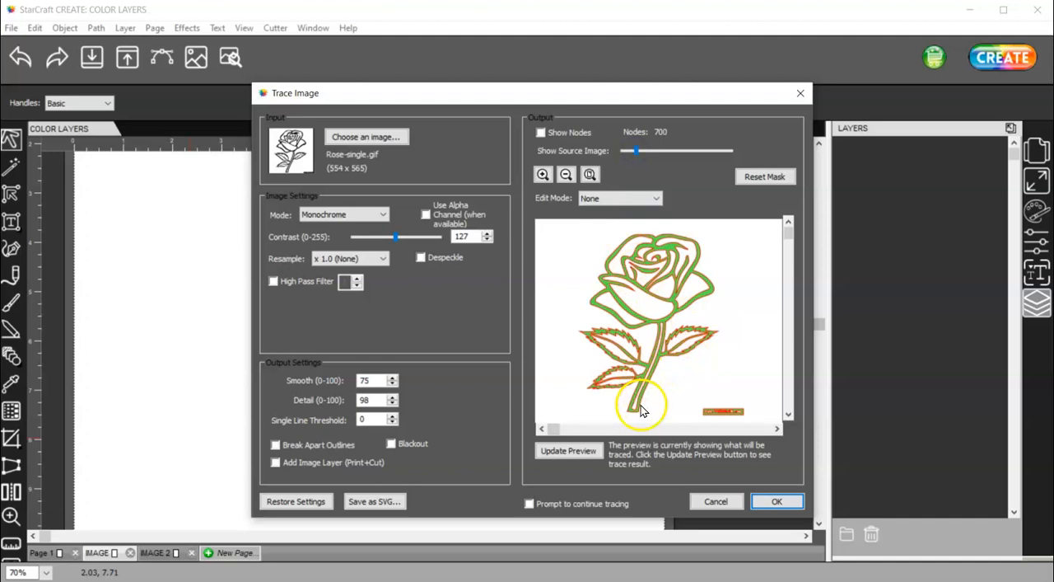
left_click(780, 501)
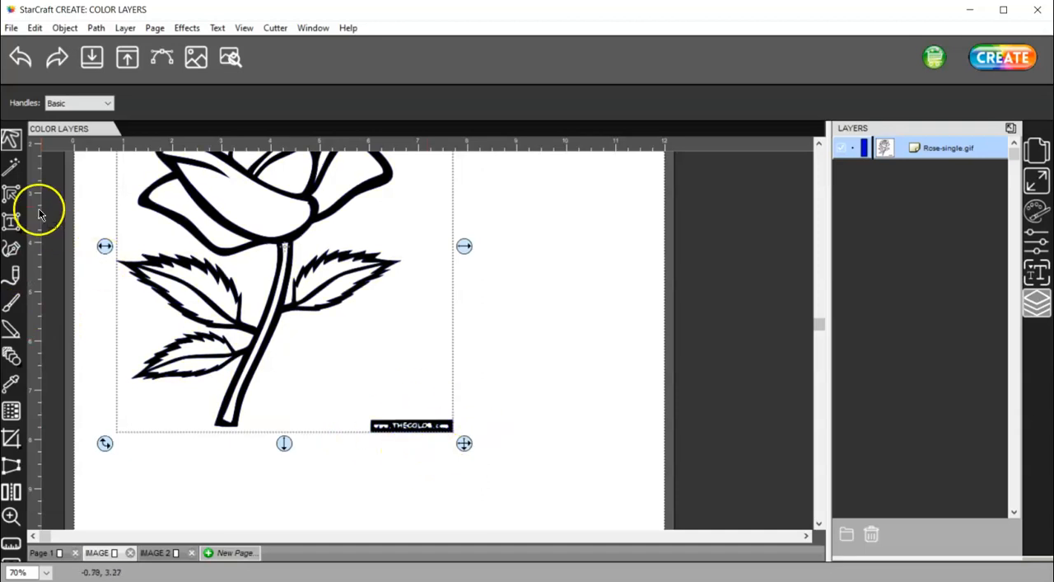
Select all nodes of the website label beneath the traced rose and delete them
left_click(13, 194)
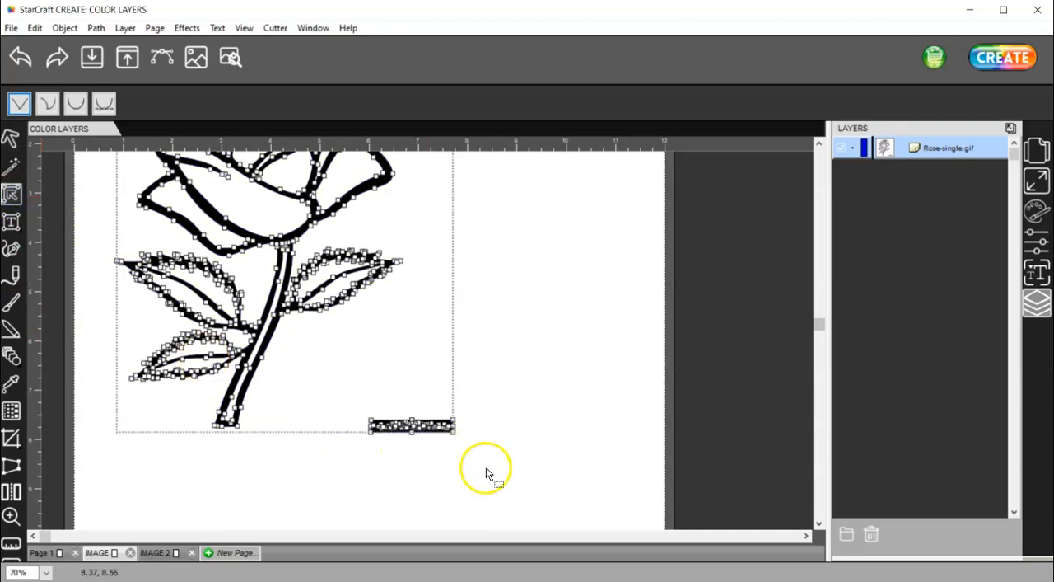
left_click_drag(484, 458, 338, 393)
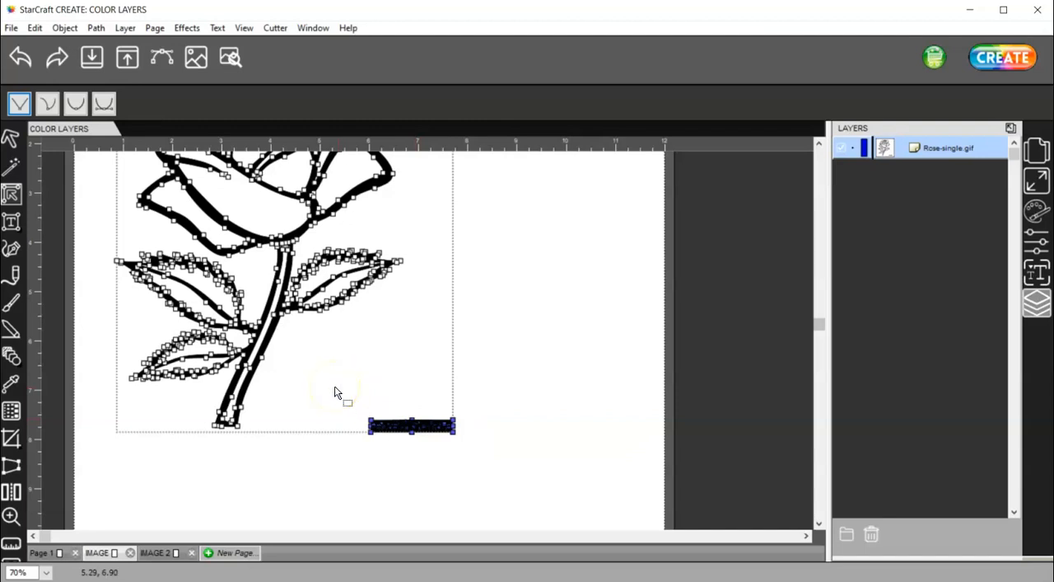
key("Delete")
Move the traced rose down and to the right so the whole flower sits on the page
left_click(11, 140)
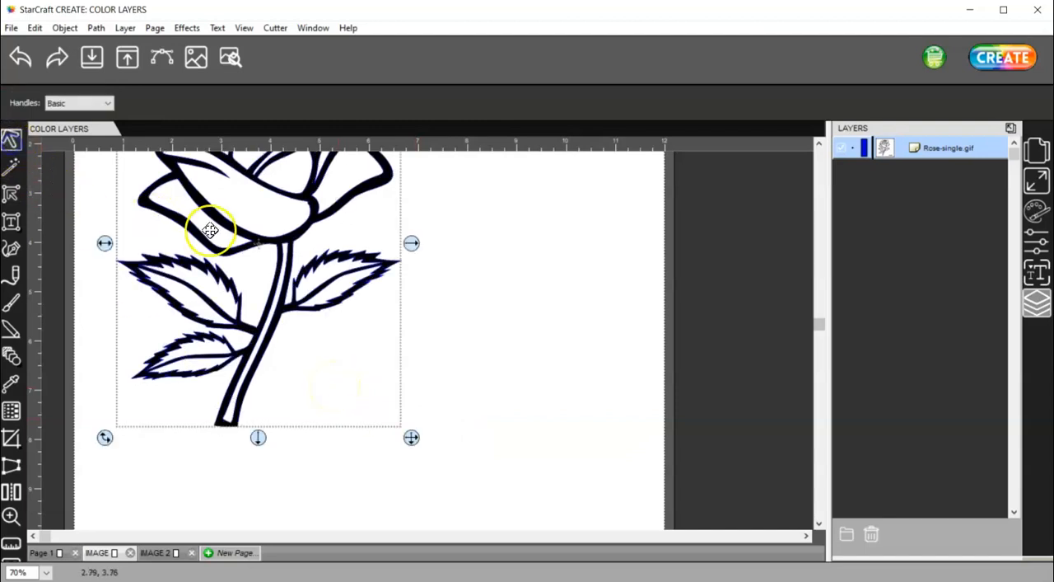
left_click_drag(248, 235, 313, 349)
scroll(311, 344, "down", 1)
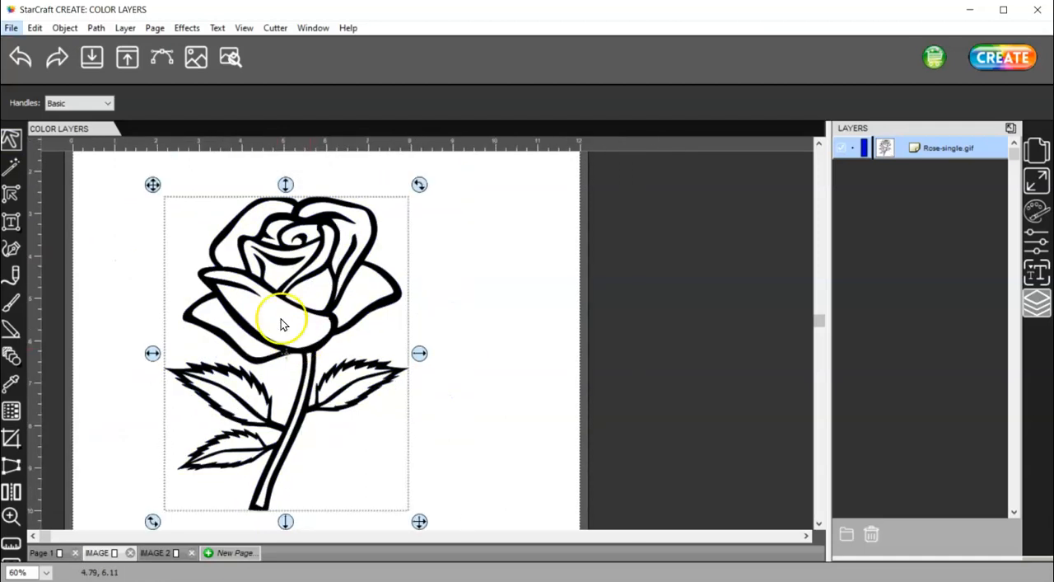
Break the rose tracing apart and hide its full-silhouette layer, Rose-single.gif (1)
left_click(64, 29)
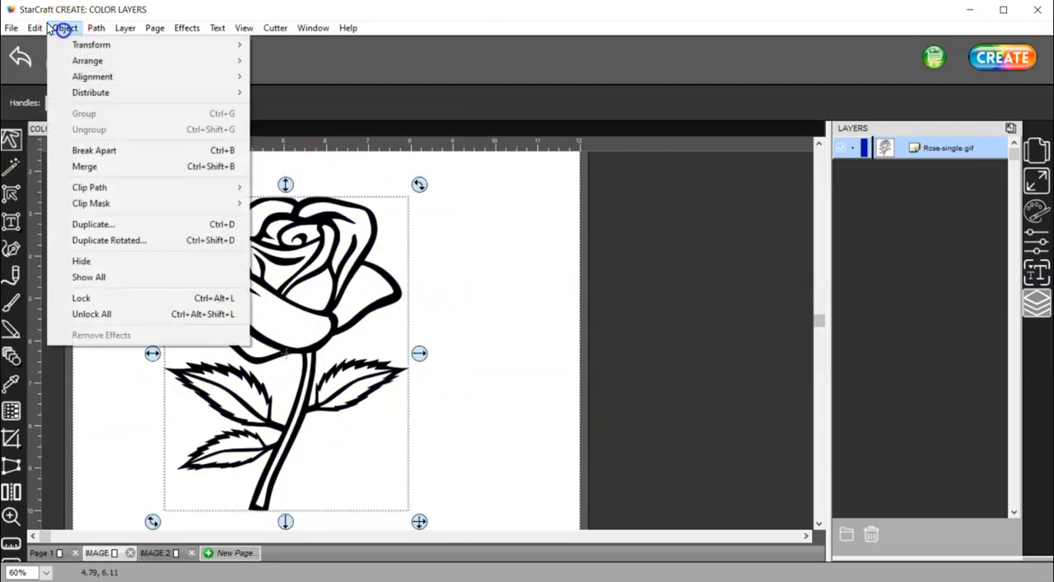
left_click(110, 151)
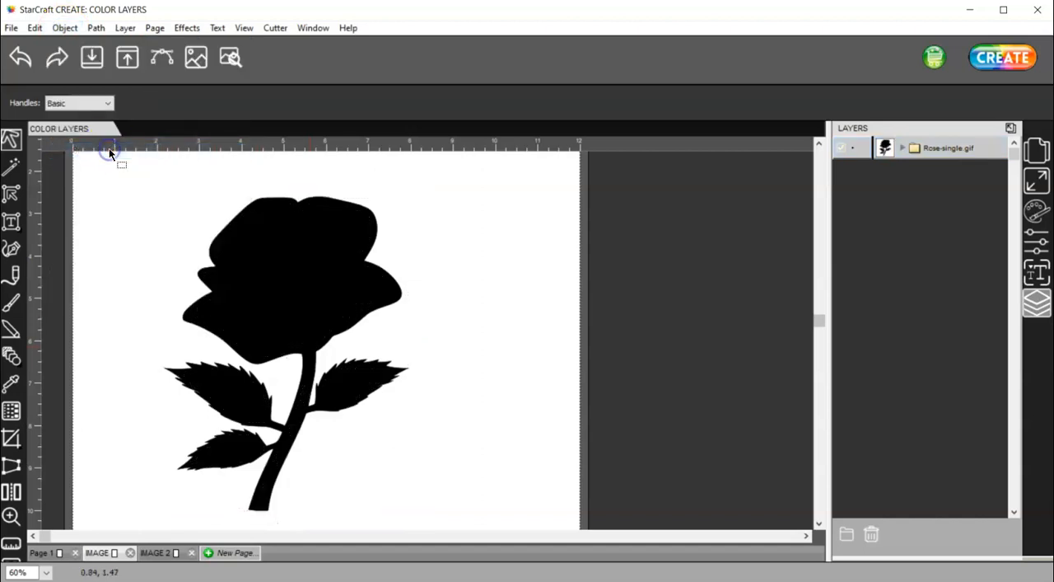
left_click(902, 149)
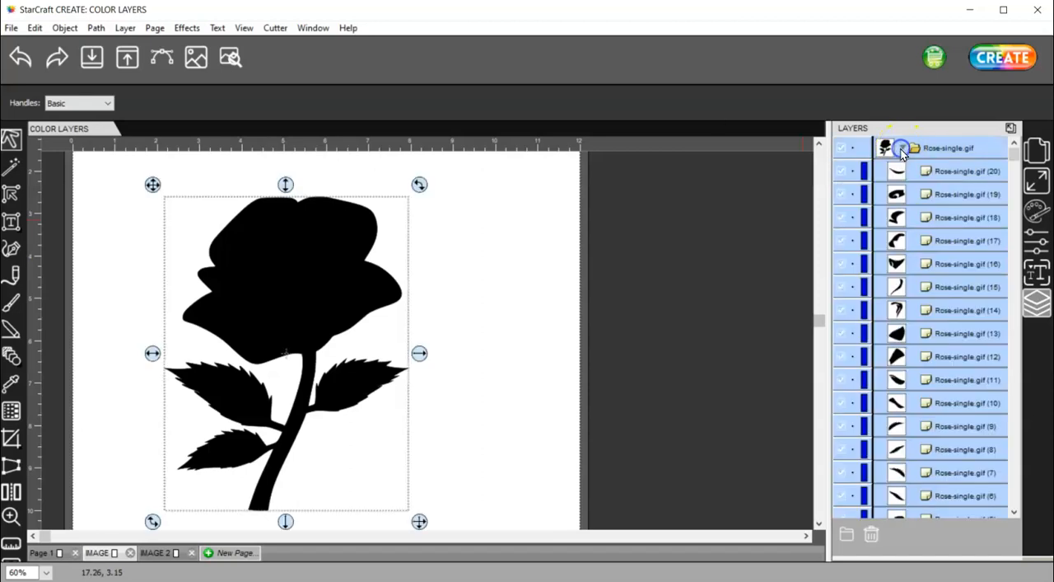
scroll(935, 318, "down", 3)
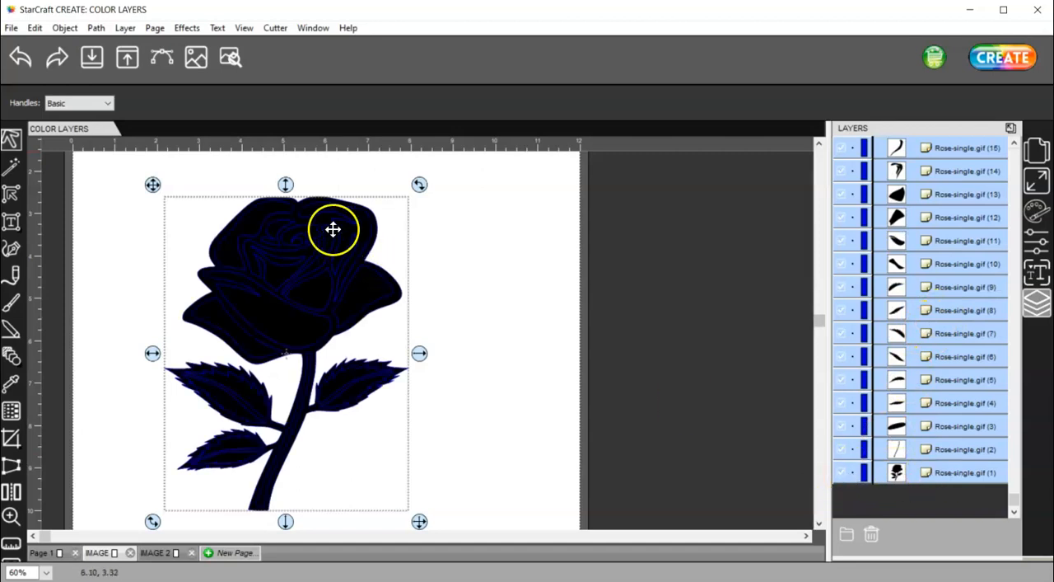
left_click(842, 473)
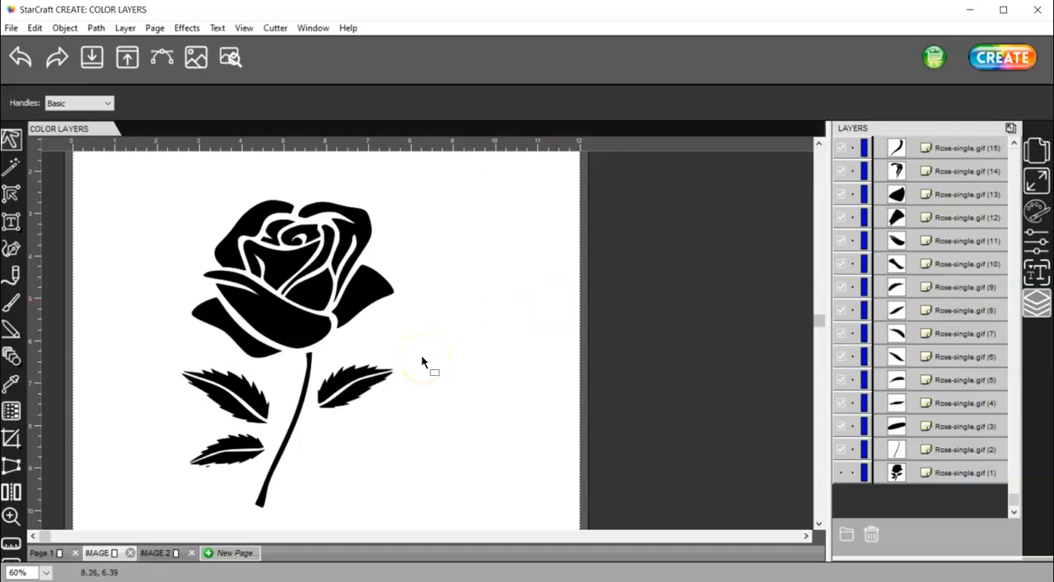
Fill the lower halves of all three leaves with dark green 008000
left_click(358, 392)
left_click(218, 400, "shift")
left_click(230, 462, "shift")
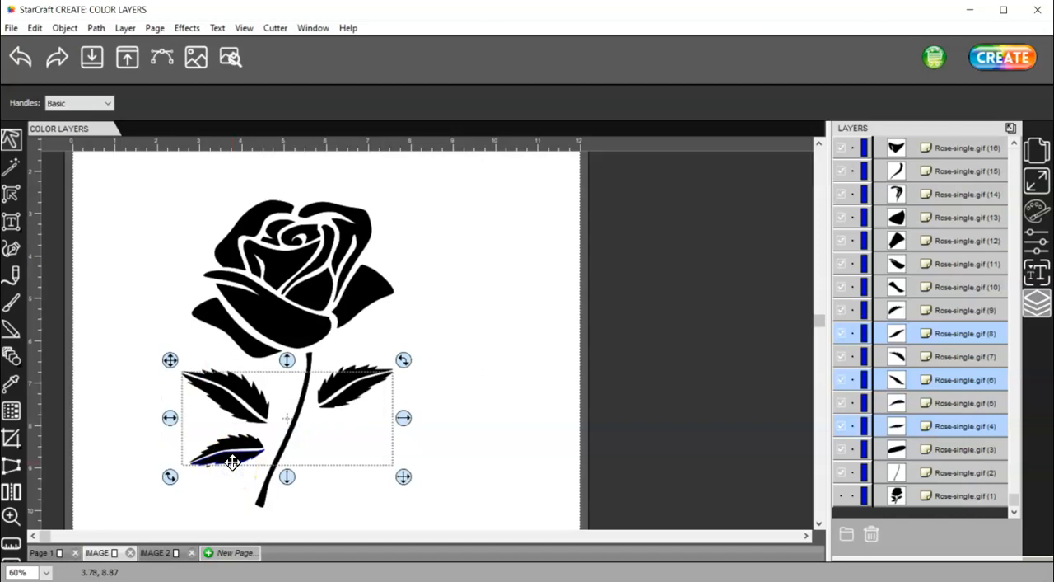
left_click(1037, 210)
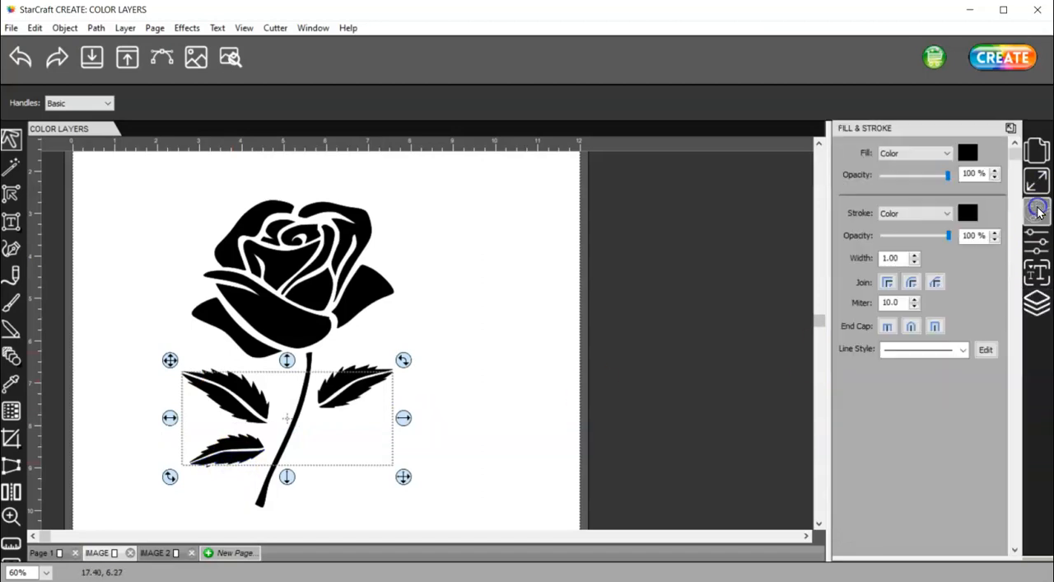
left_click(968, 152)
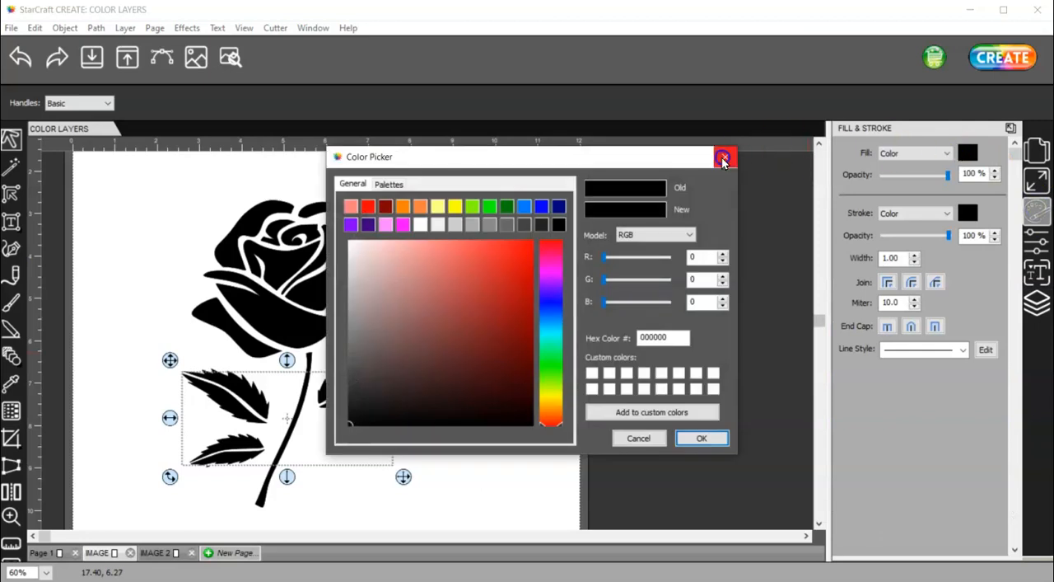
left_click(507, 206)
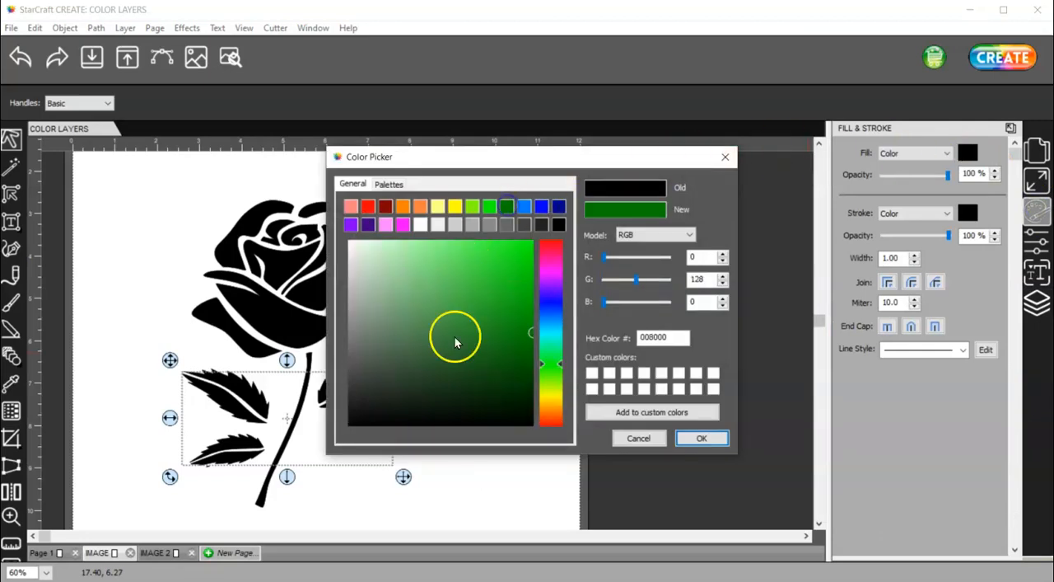
left_click(701, 439)
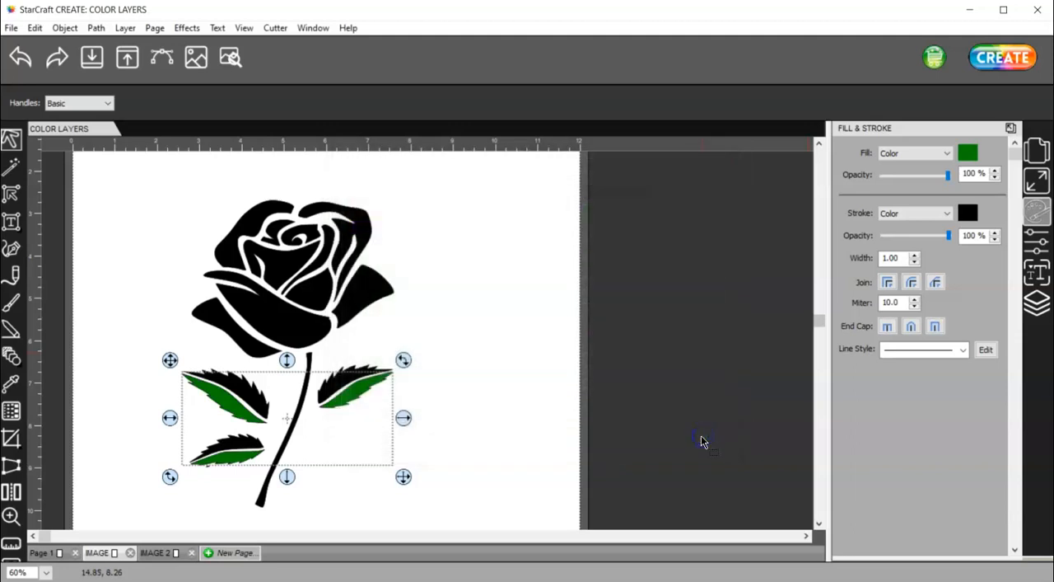
Group the three dark green lower leaf halves and deselect them
right_click(357, 385)
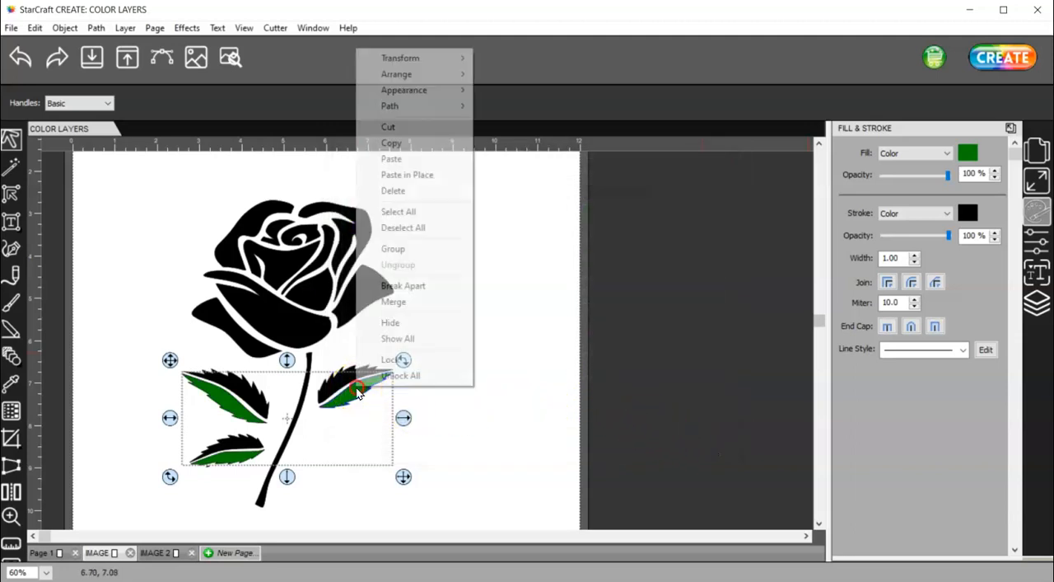
left_click(395, 248)
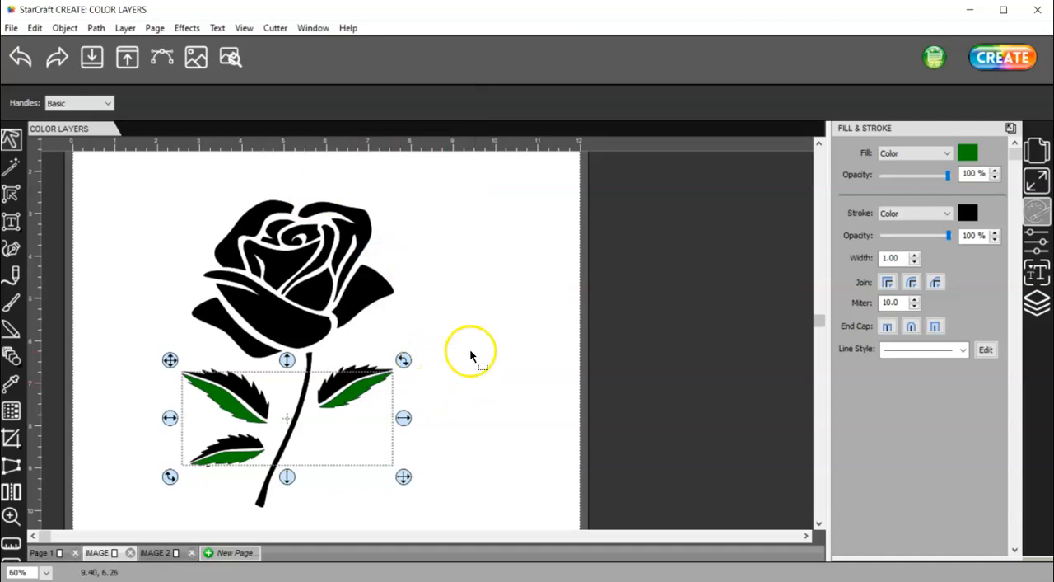
left_click(444, 407)
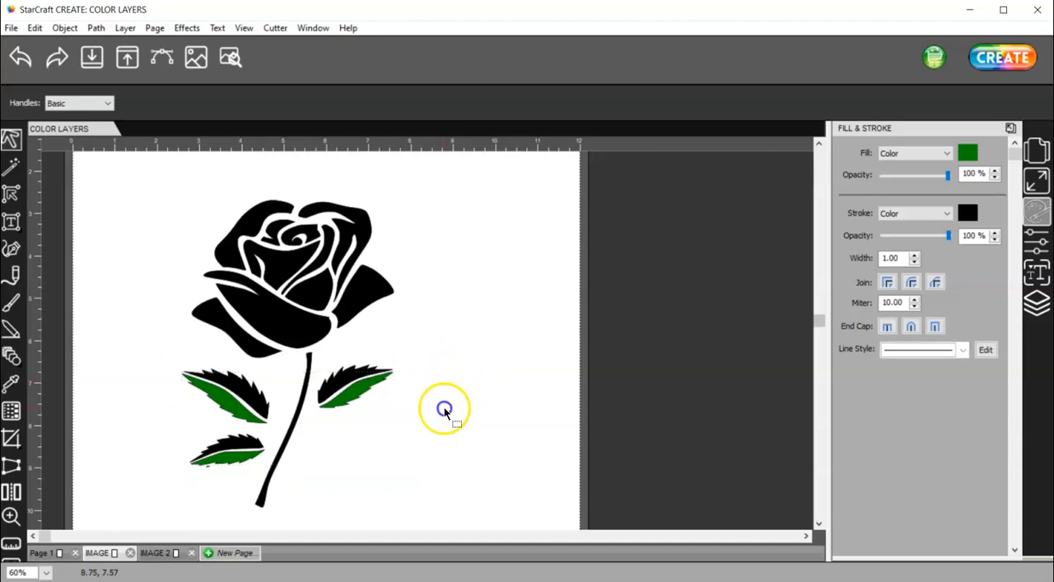
Fill the upper halves of all three leaves with the lighter green 04AB04
left_click(342, 379)
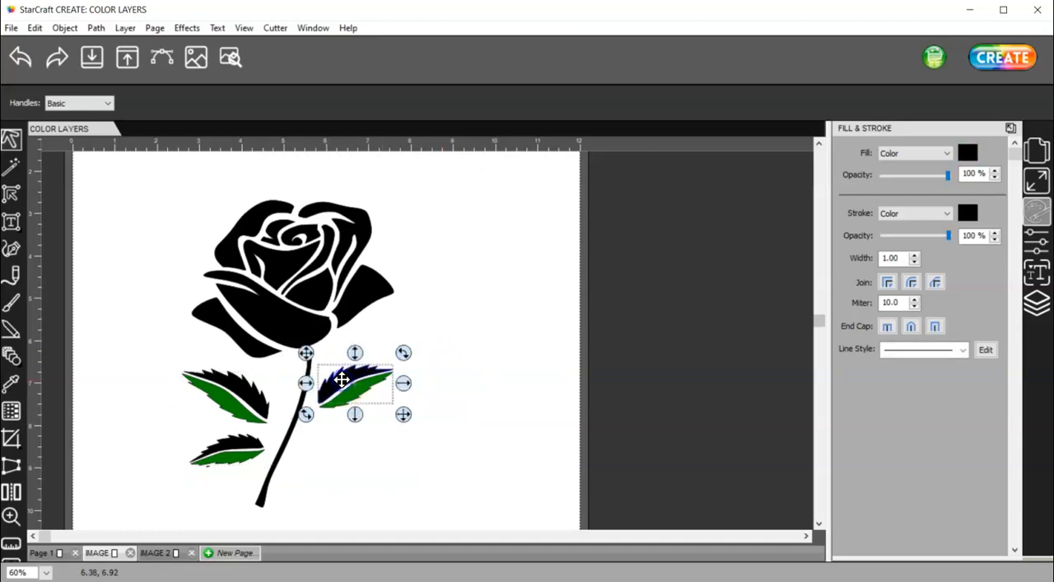
left_click(247, 388, "shift")
left_click(234, 445, "shift")
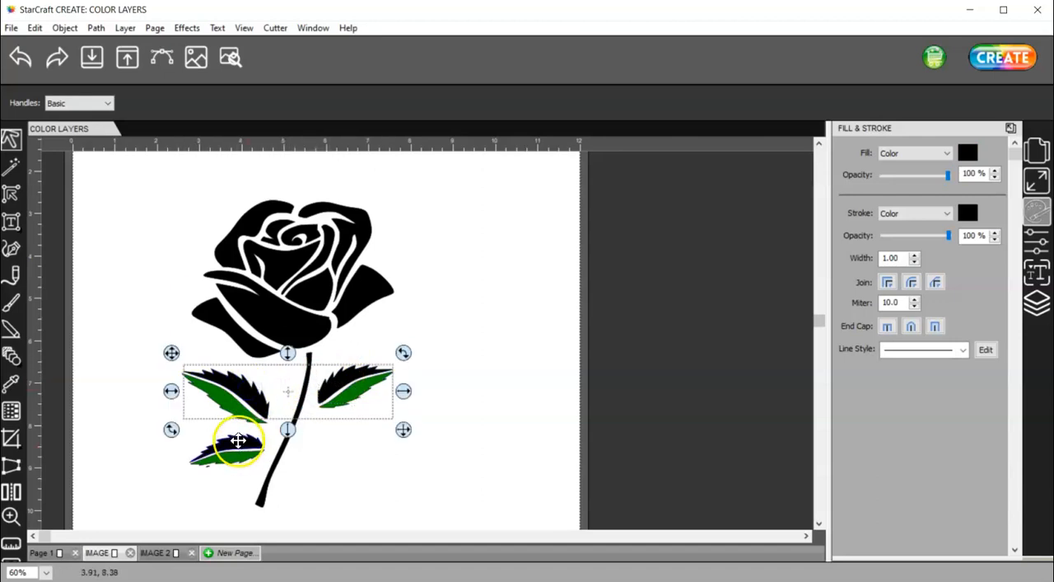
left_click(968, 152)
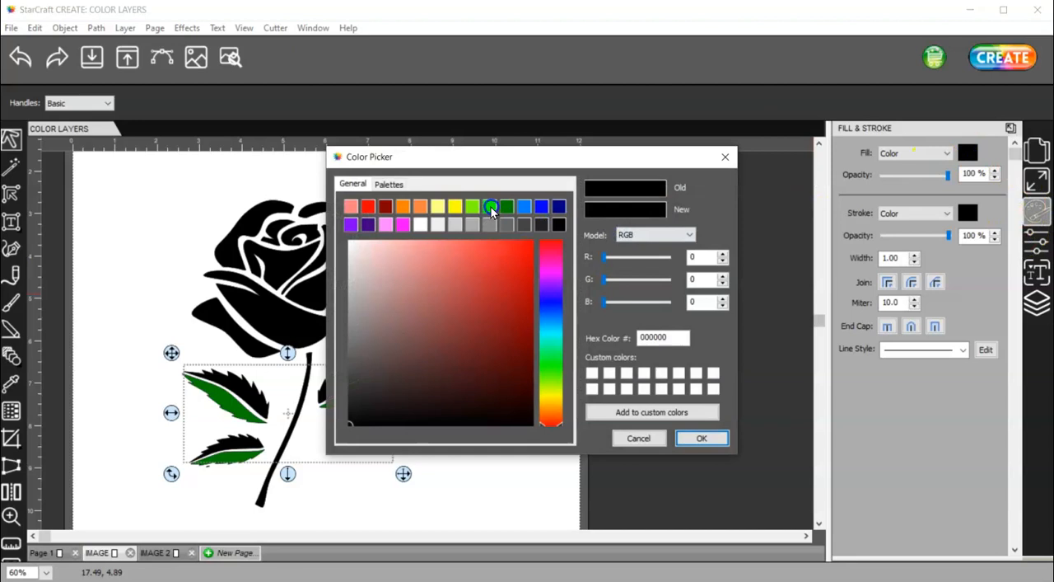
left_click(504, 206)
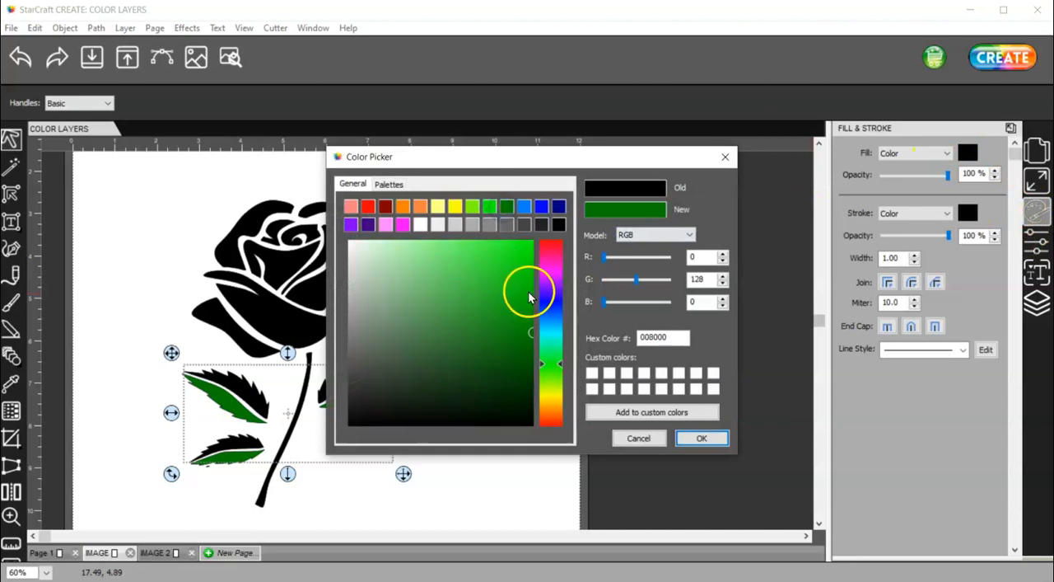
left_click(529, 306)
left_click(701, 438)
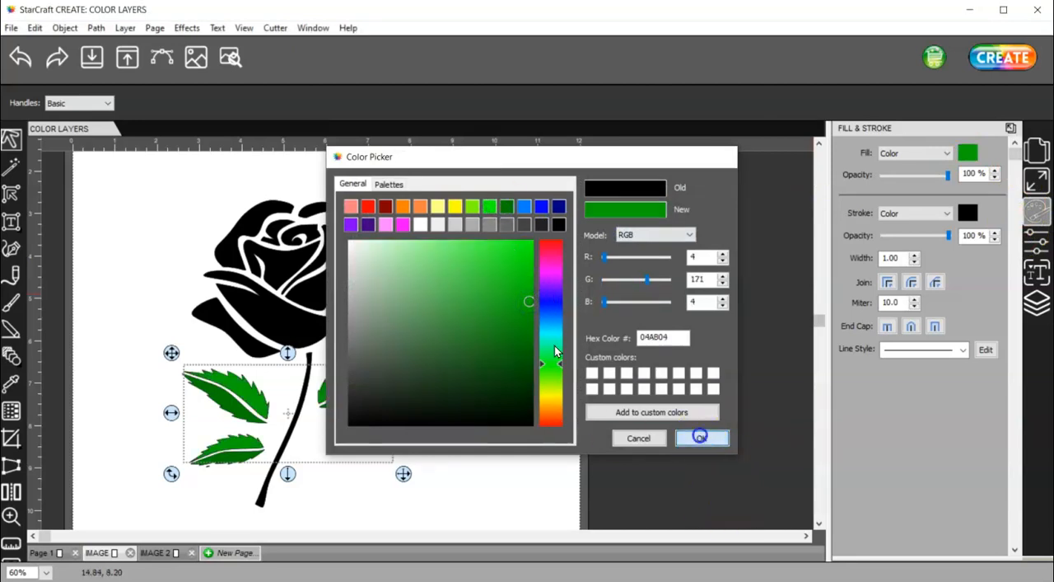
Group the three lighter green upper leaf halves and deselect them
right_click(351, 379)
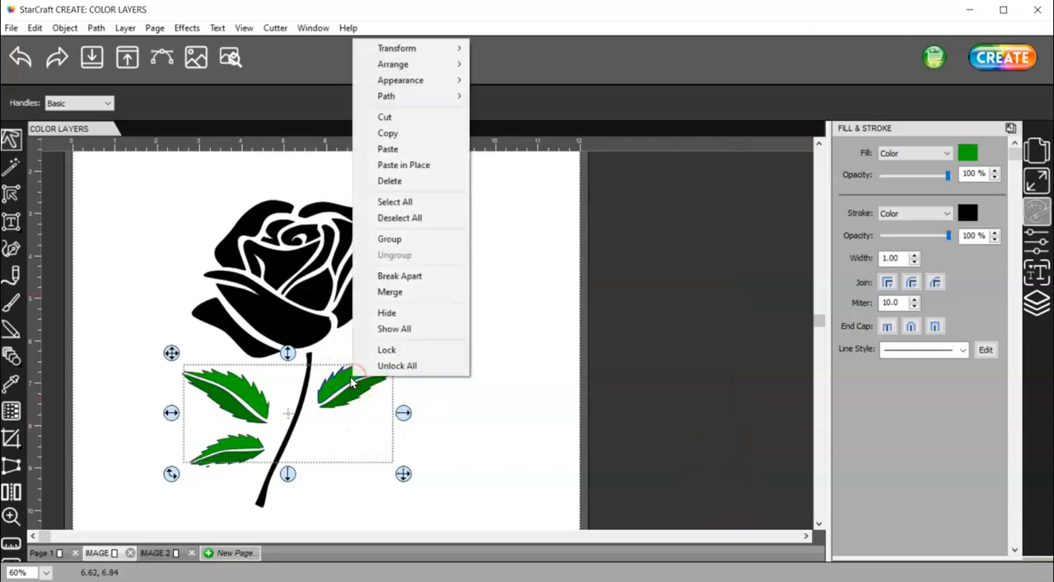
left_click(390, 239)
left_click(349, 499)
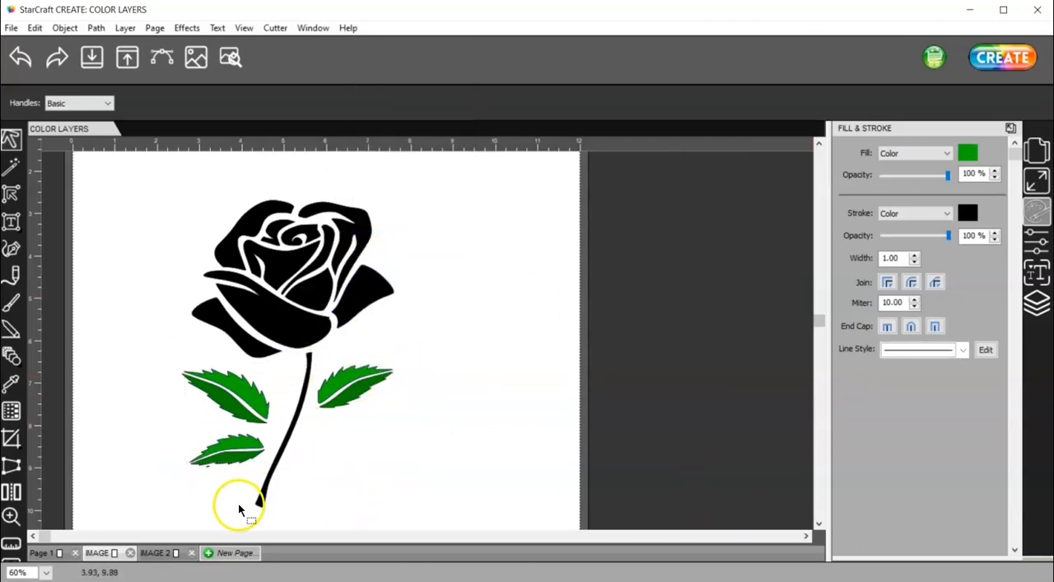
Delete the stray black speck beneath the lowest leaf
left_click(10, 515)
left_click_drag(165, 435, 266, 518)
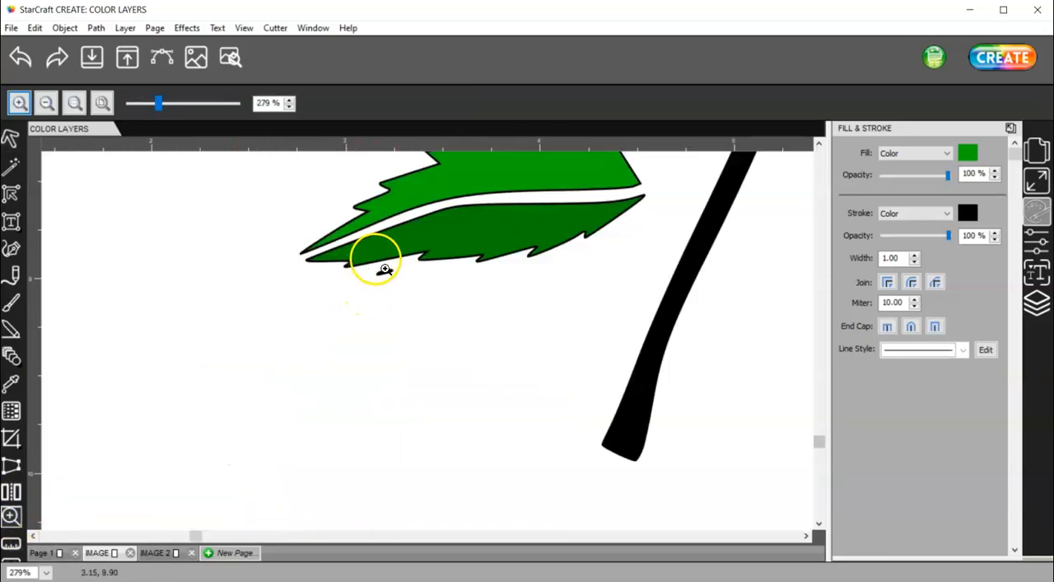
left_click(10, 137)
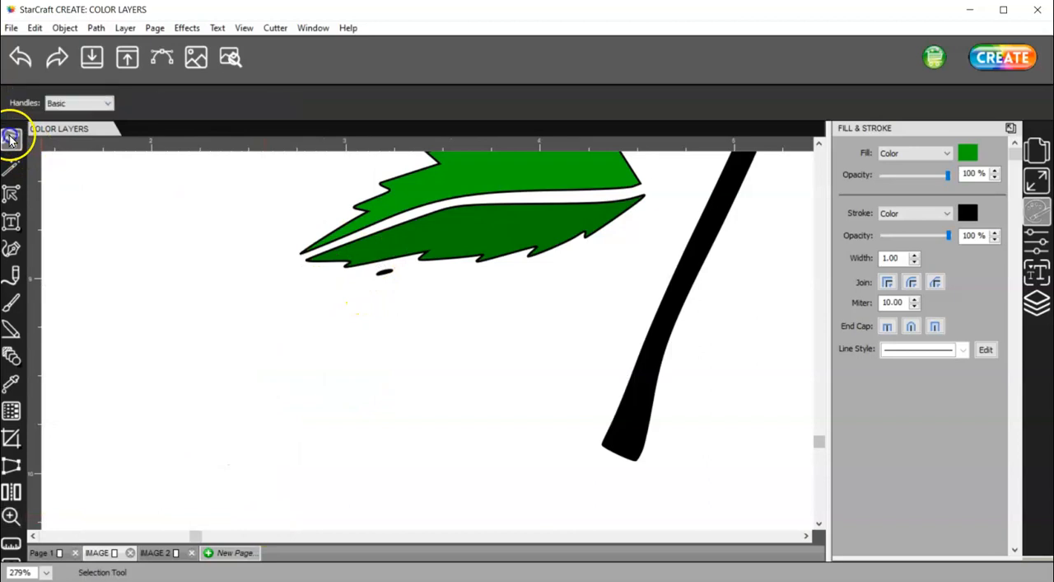
left_click(384, 272)
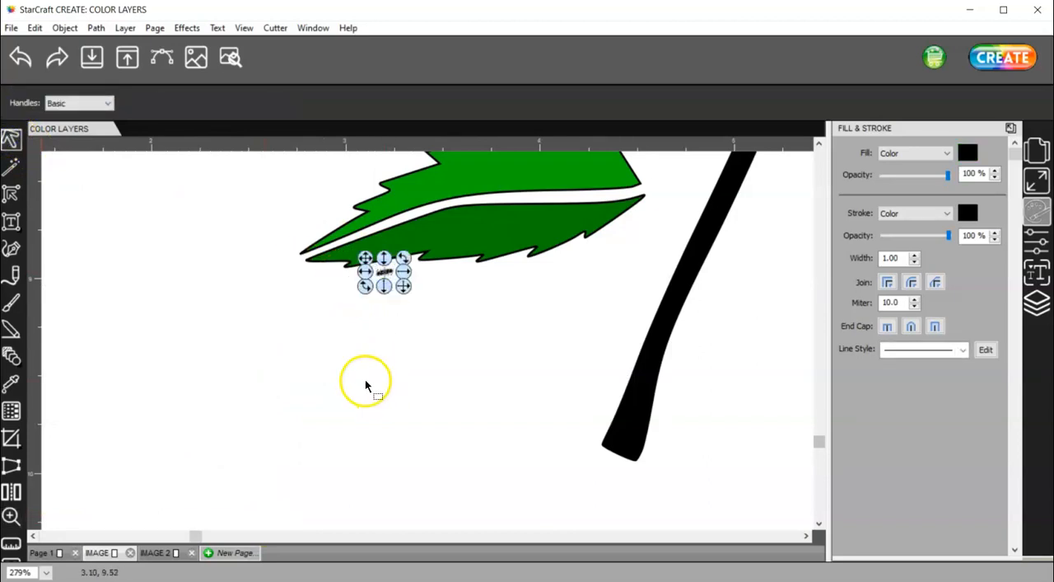
key("Delete")
scroll(372, 355, "down", 5, "ctrl")
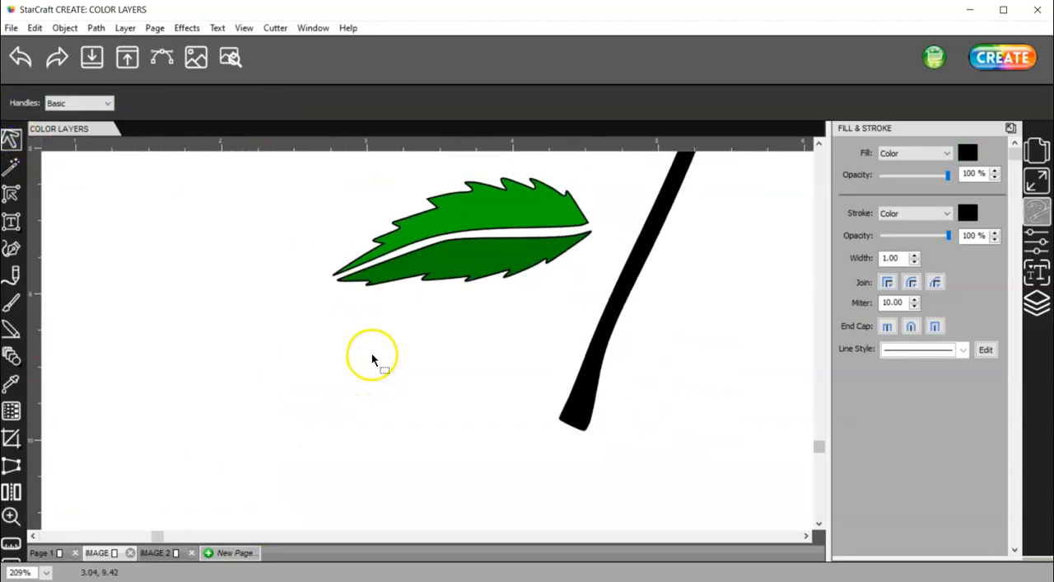
Fill the stem with the dark green 008000 and group it with the dark green lower leaf halves
scroll(365, 370, "down", 2, "ctrl")
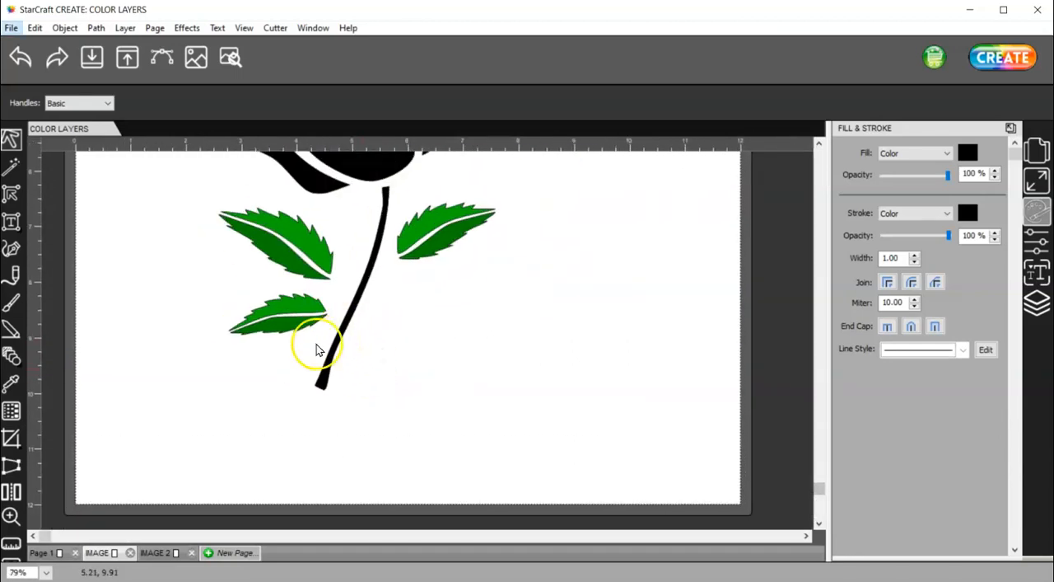
left_click(289, 328)
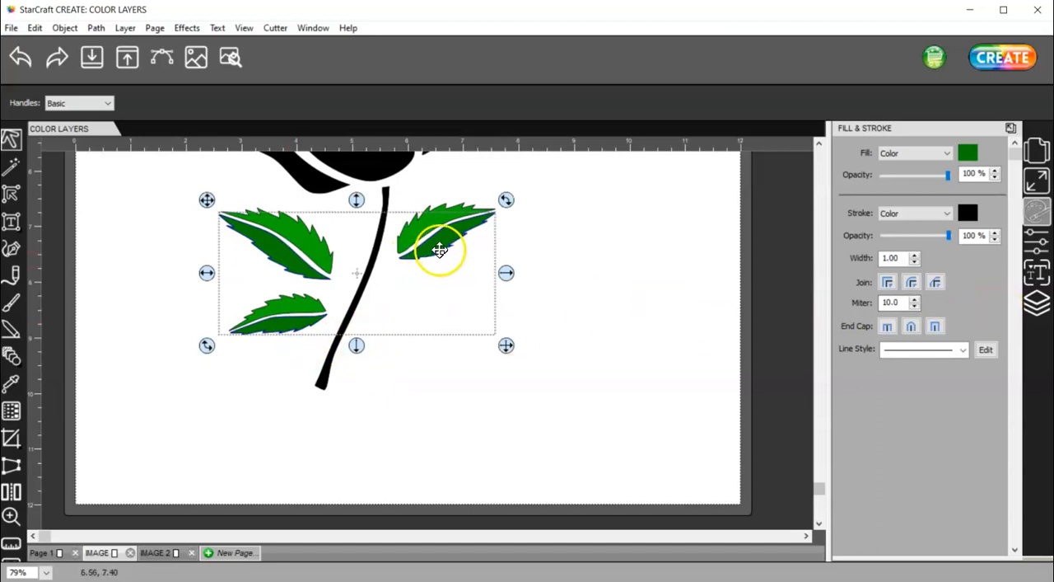
left_click(322, 382, "shift")
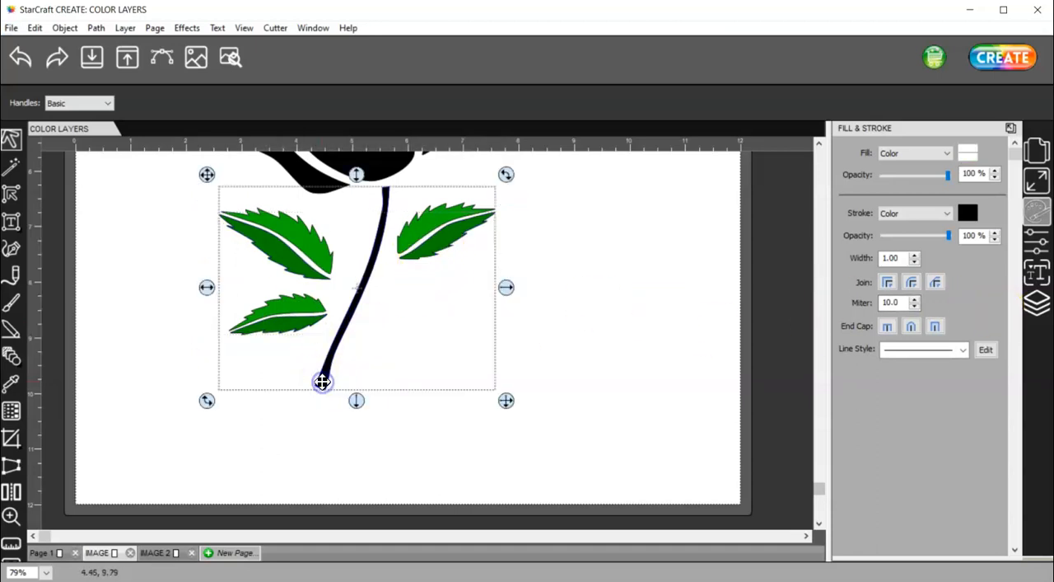
left_click(969, 153)
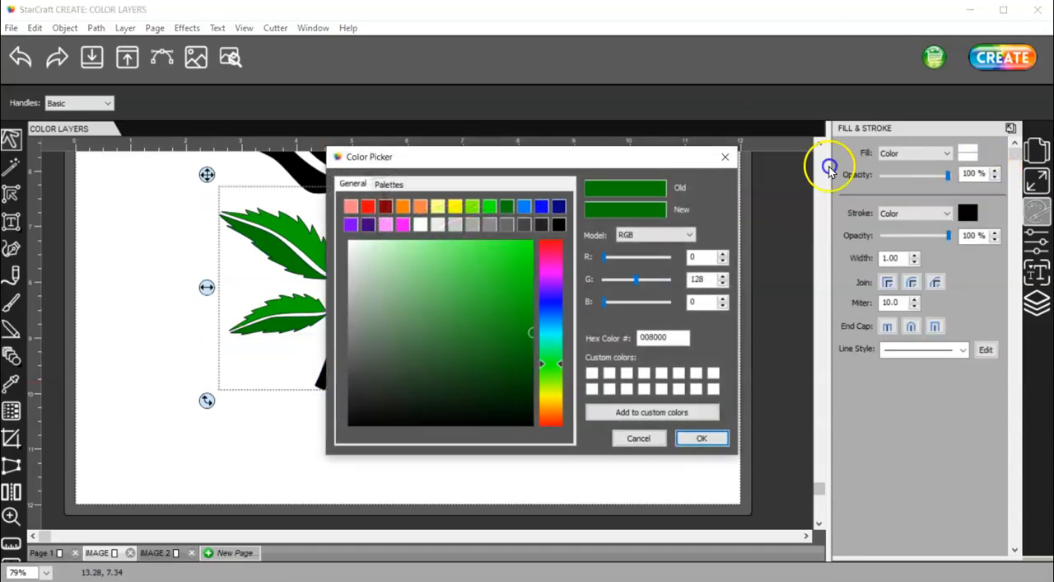
left_click(702, 438)
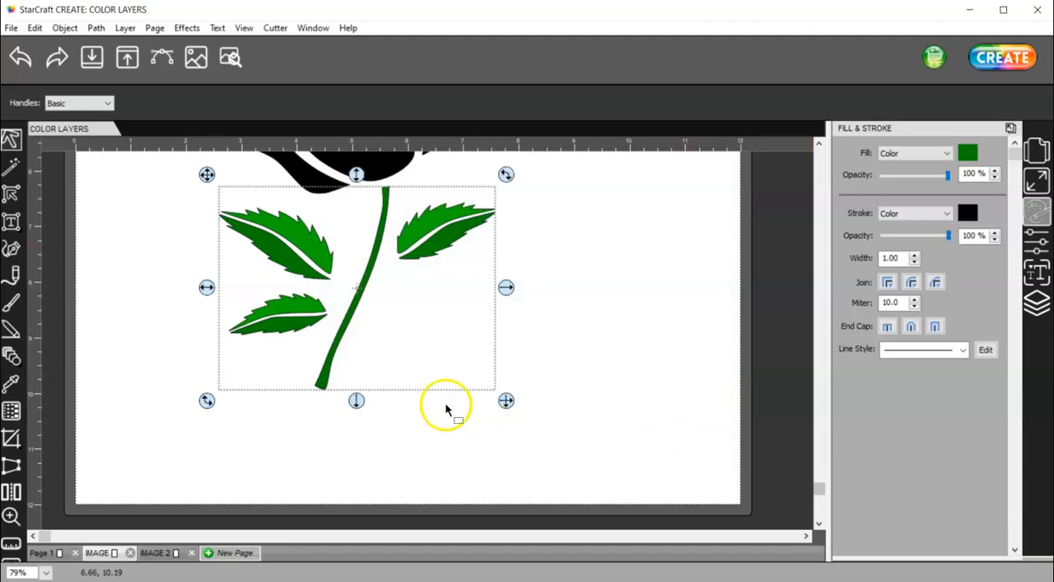
right_click(338, 338)
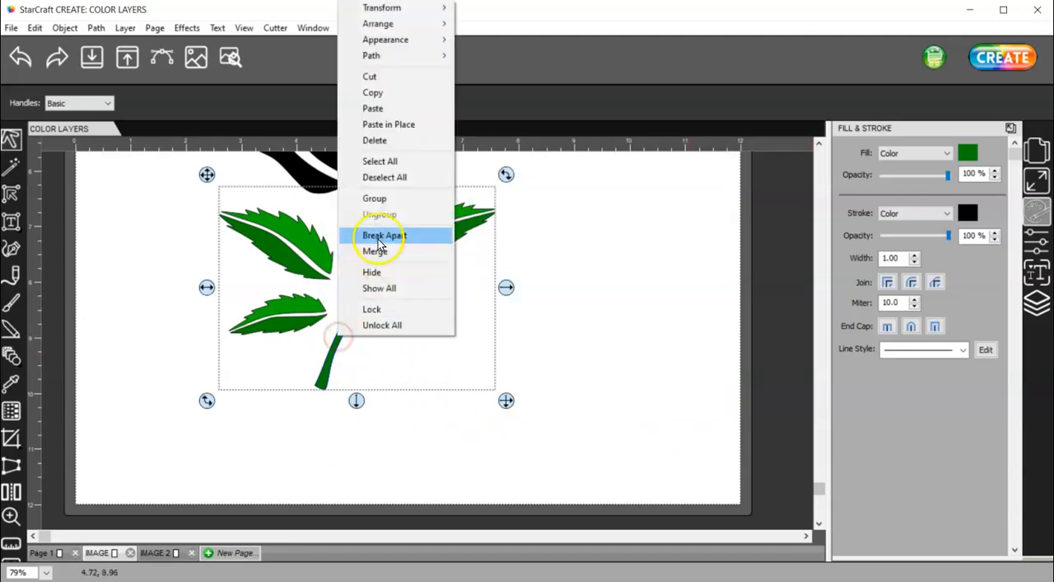
left_click(389, 196)
Fill the swirl at the center of the rose bloom with dark red and deselect it
scroll(644, 341, "up", 5)
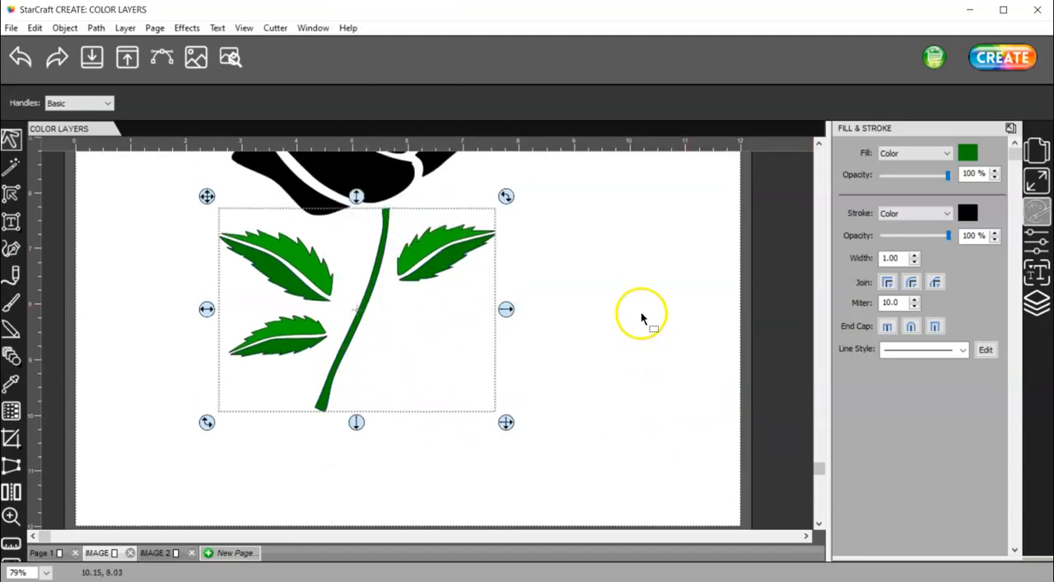
scroll(618, 349, "up", 2)
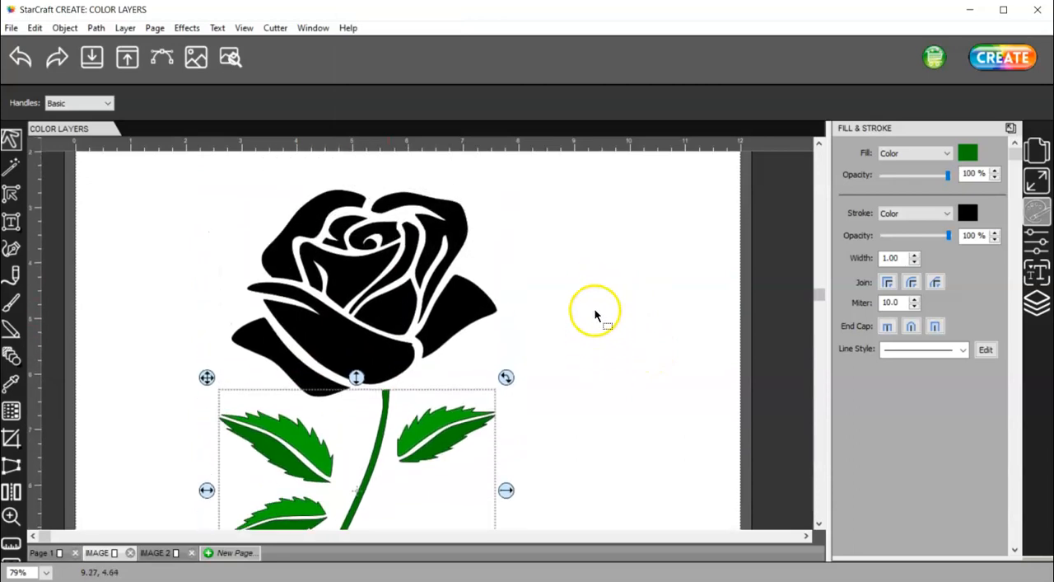
left_click(387, 228)
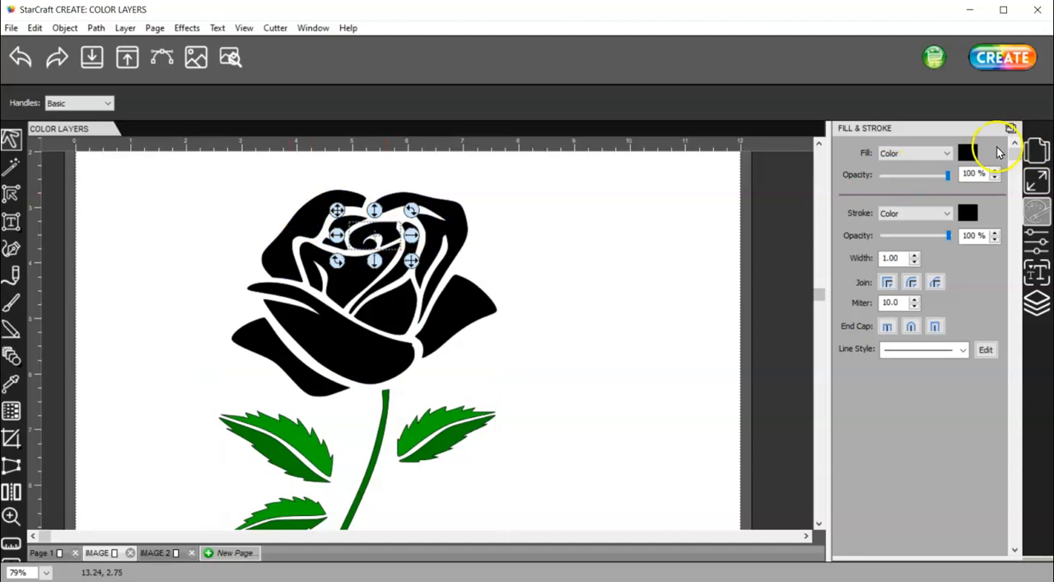
left_click(968, 153)
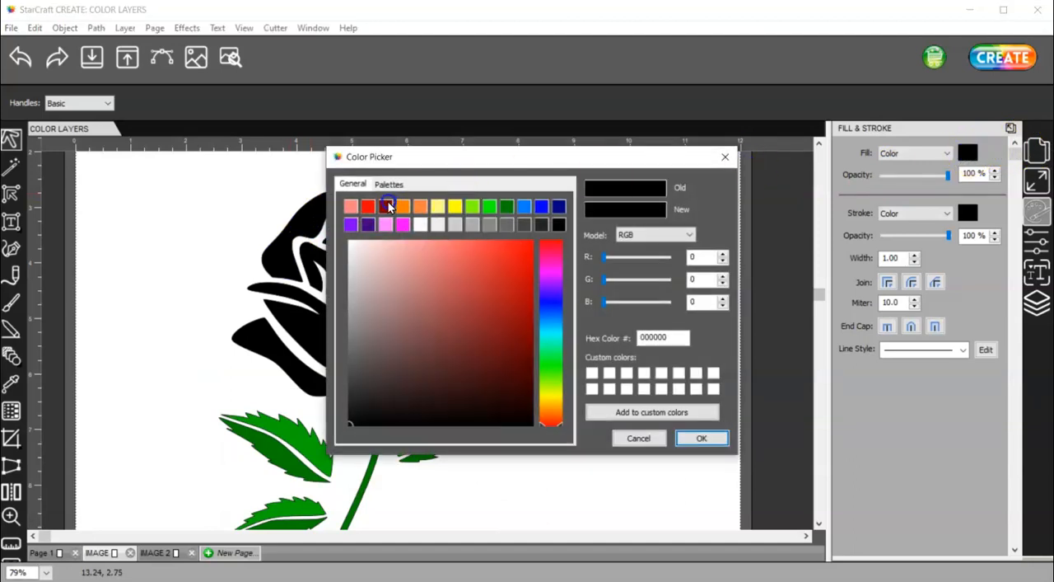
left_click(387, 206)
left_click(702, 438)
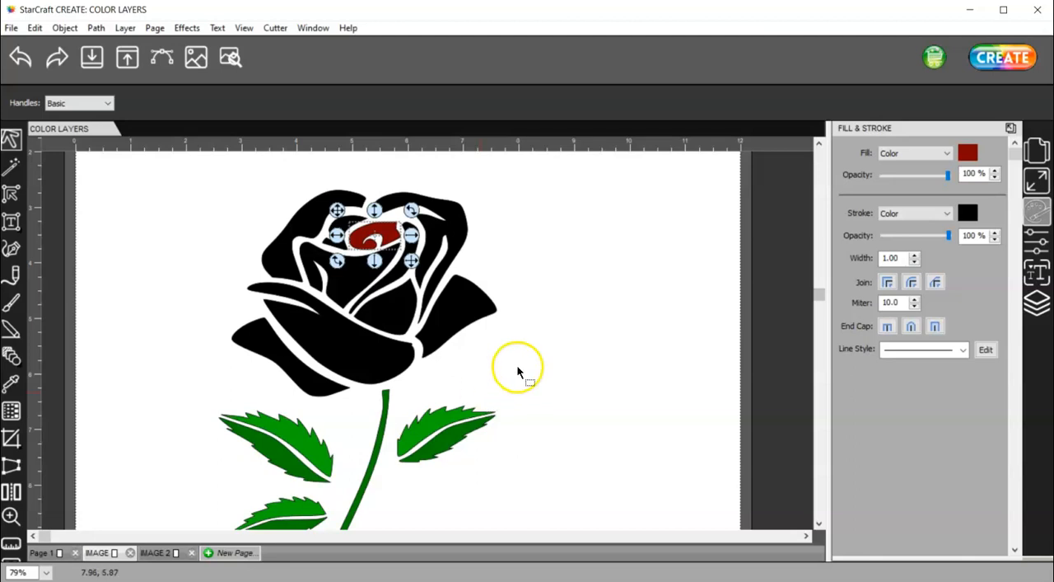
left_click(544, 272)
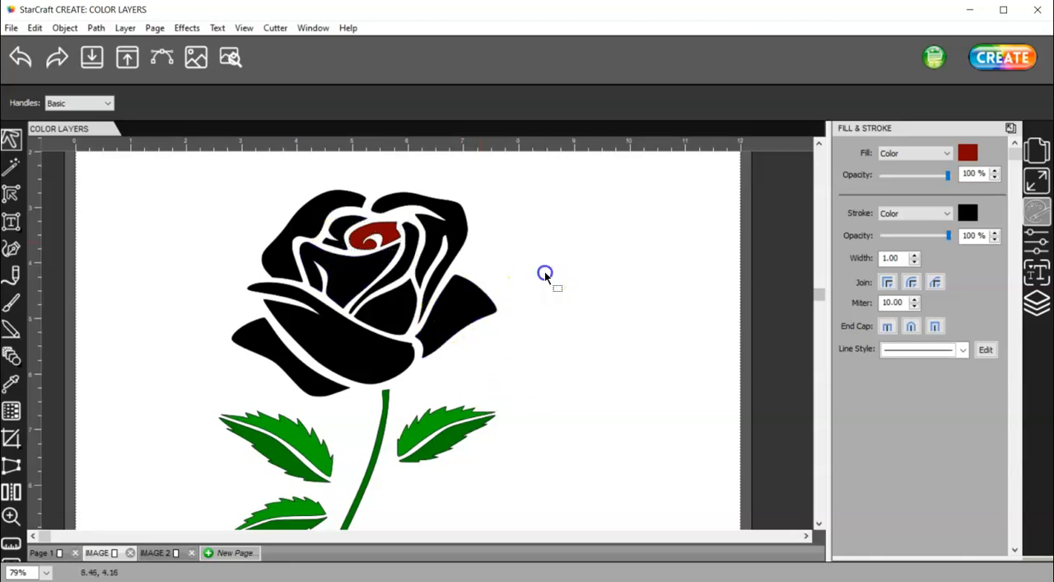
Fill the petal beside the center swirl and the triangular inner petal with dark red 800000, and deselect them
left_click(310, 217)
left_click(397, 310)
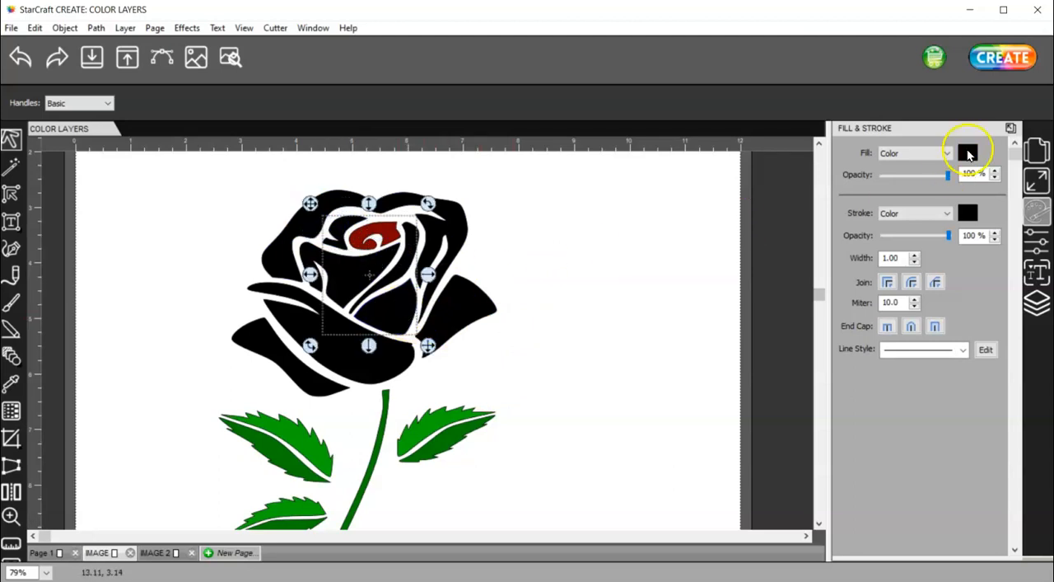
left_click(968, 154)
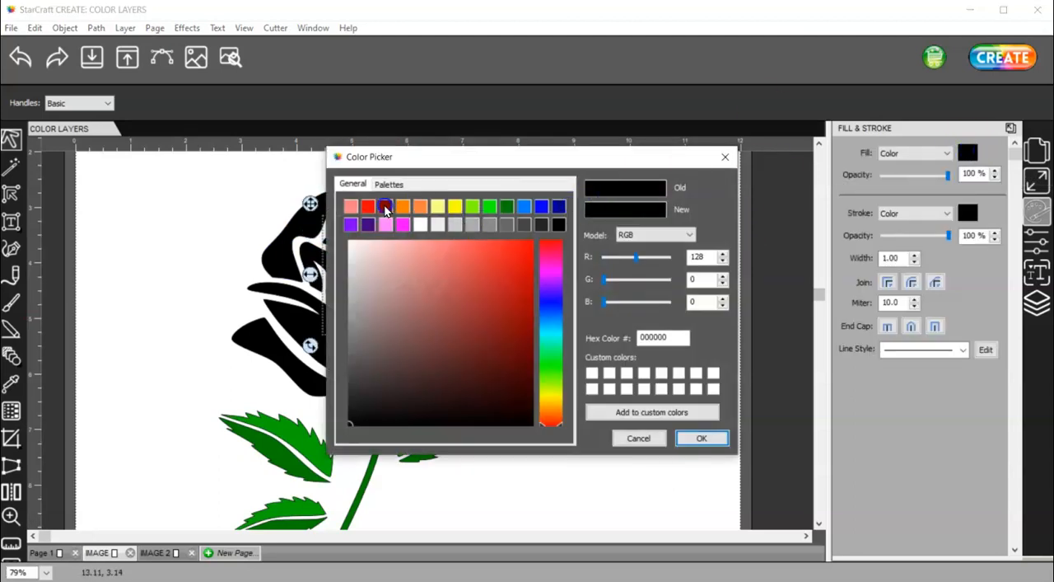
left_click(385, 206)
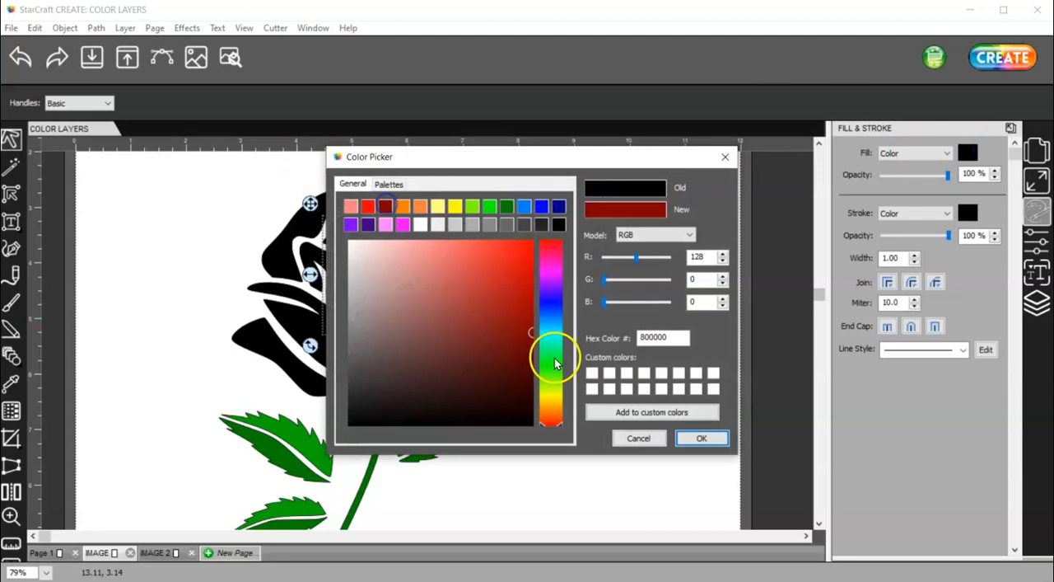
left_click(719, 442)
left_click(549, 360)
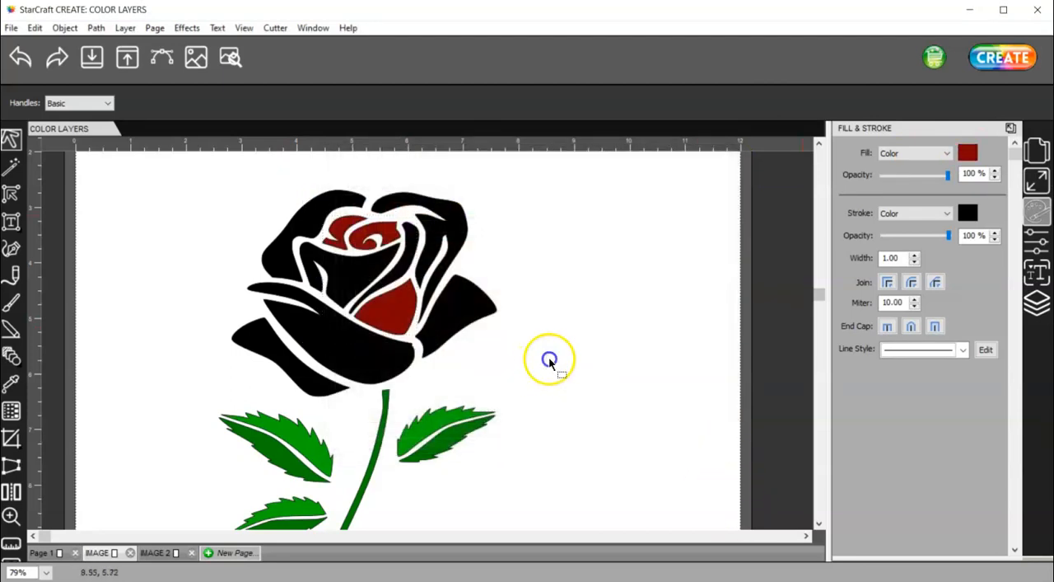
Fill all the remaining black petals of the rose bloom with bright red
left_click(346, 283)
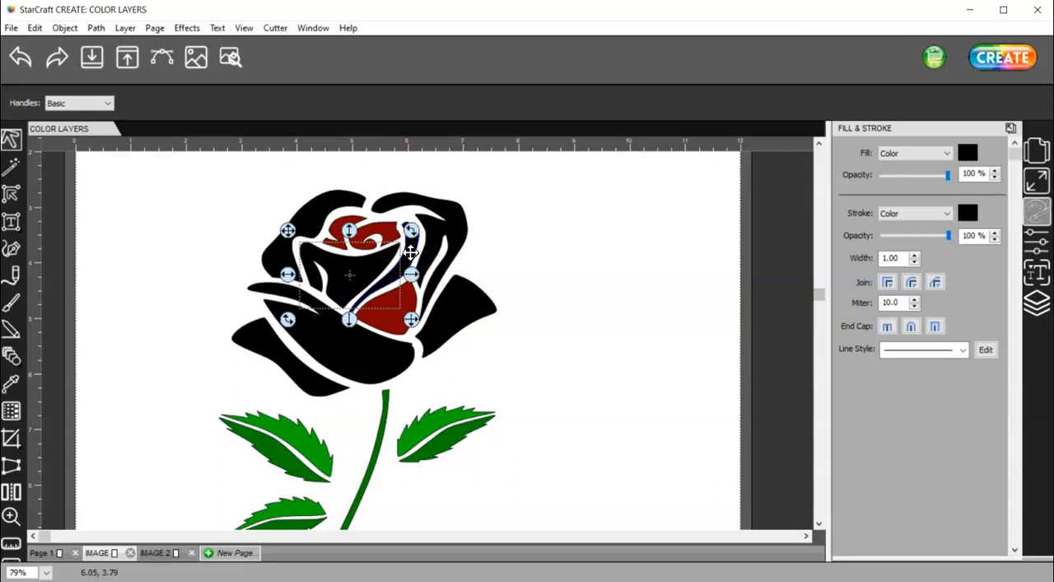
left_click(362, 241)
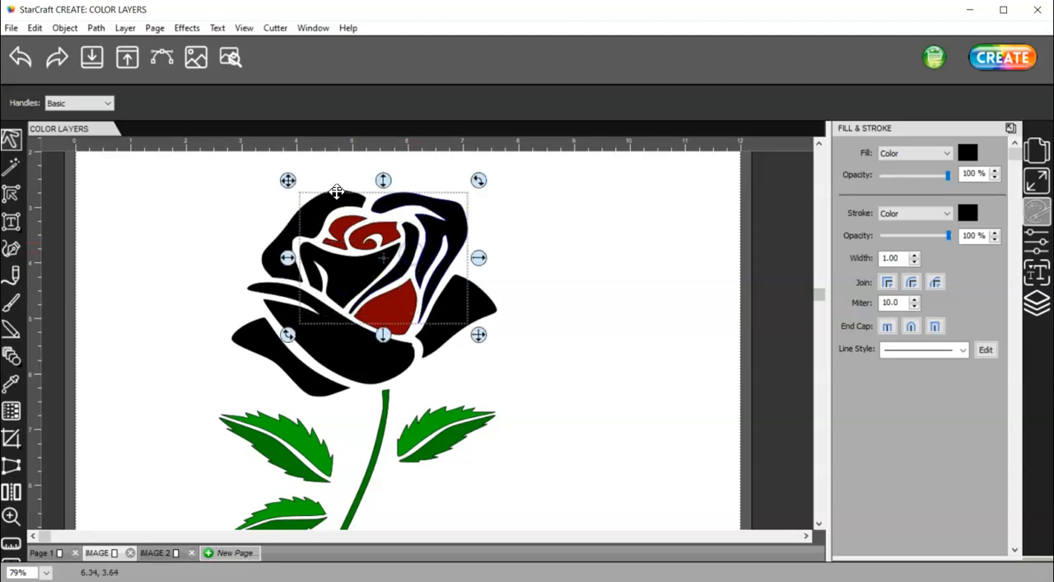
left_click(346, 363)
left_click(489, 308)
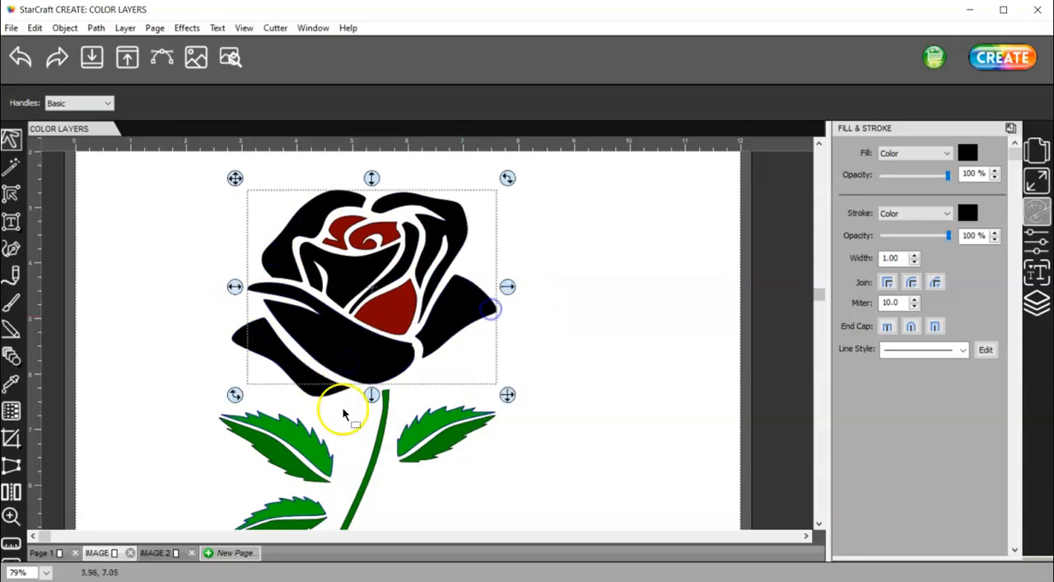
left_click(316, 391)
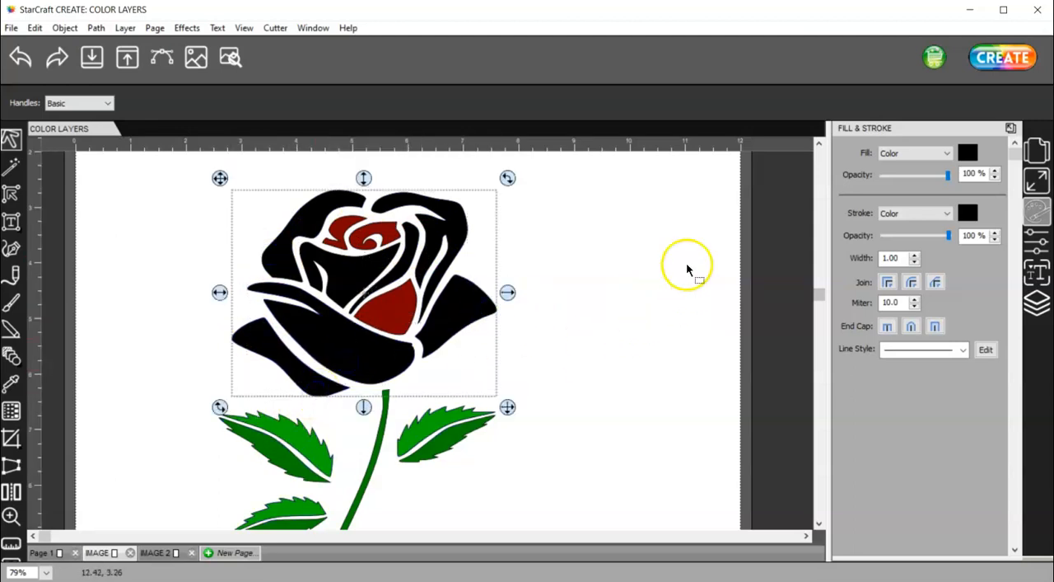
left_click(968, 153)
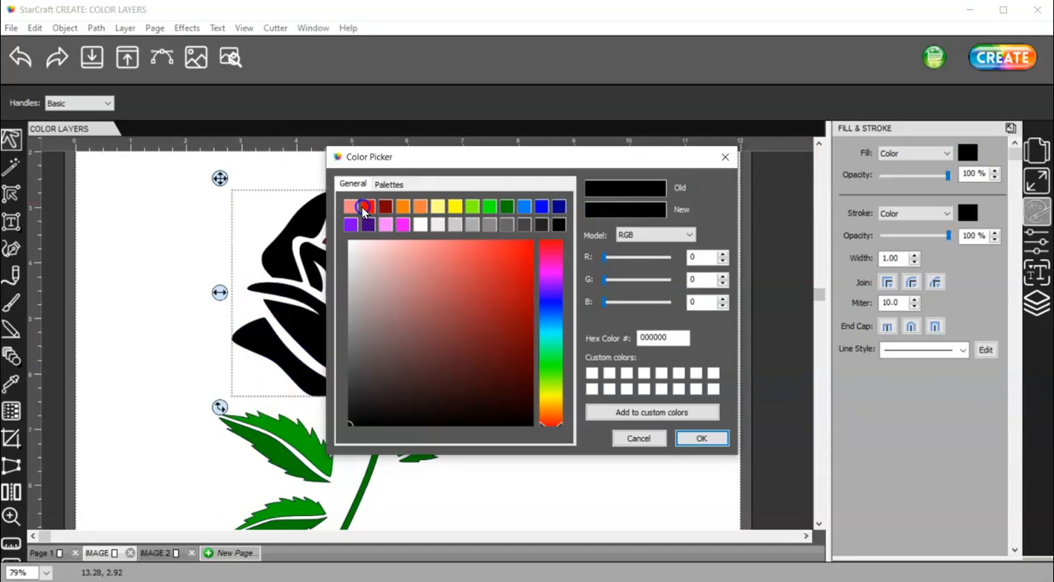
left_click(368, 206)
left_click(702, 438)
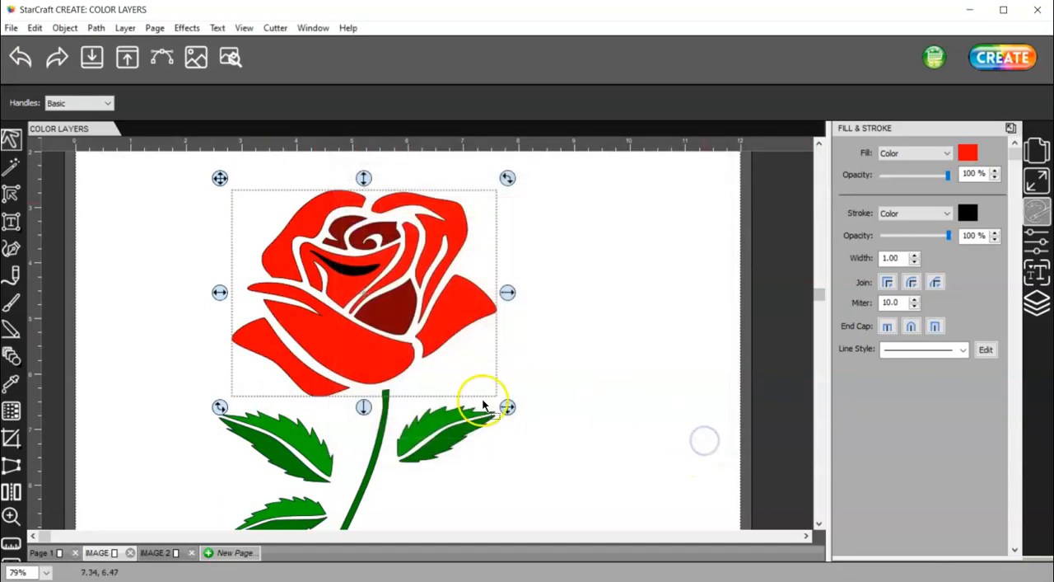
Group the bright red petals and deselect them
right_click(381, 357)
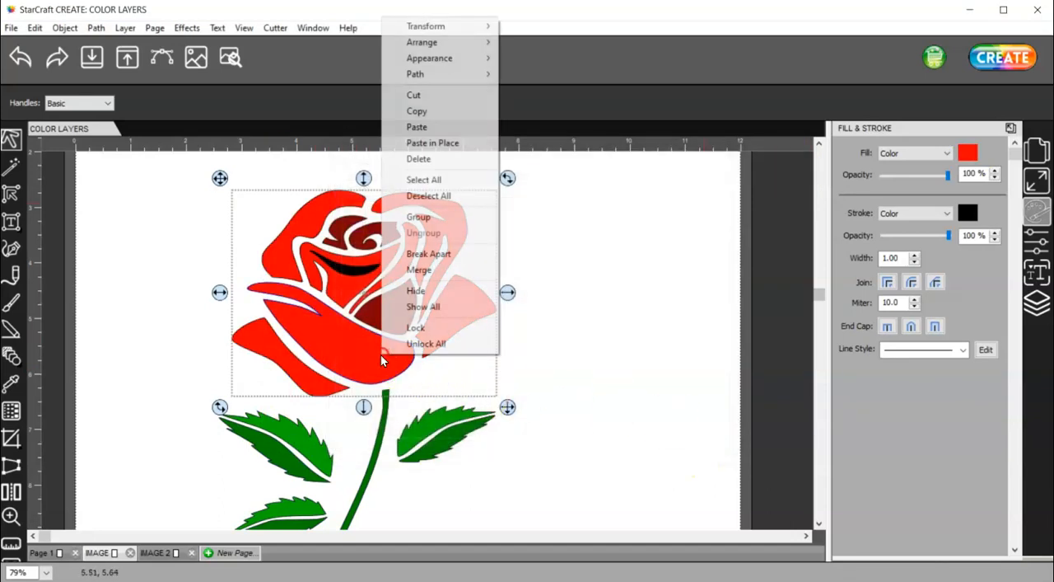
left_click(418, 216)
left_click(457, 192)
Group the three dark red inner petal shapes and deselect them
left_click(385, 313)
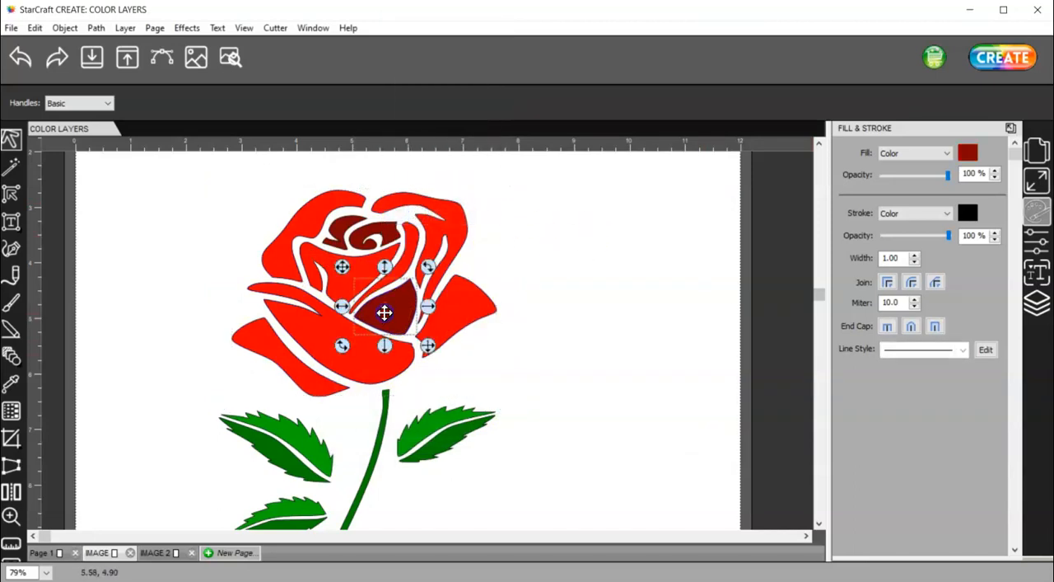
left_click(336, 229, "shift")
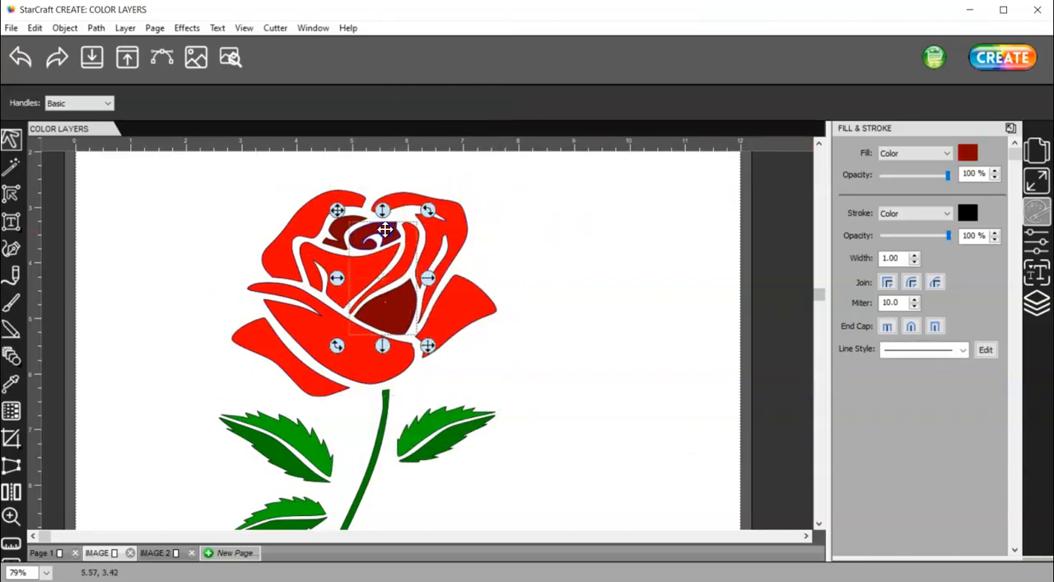
left_click(336, 230, "shift")
right_click(336, 230)
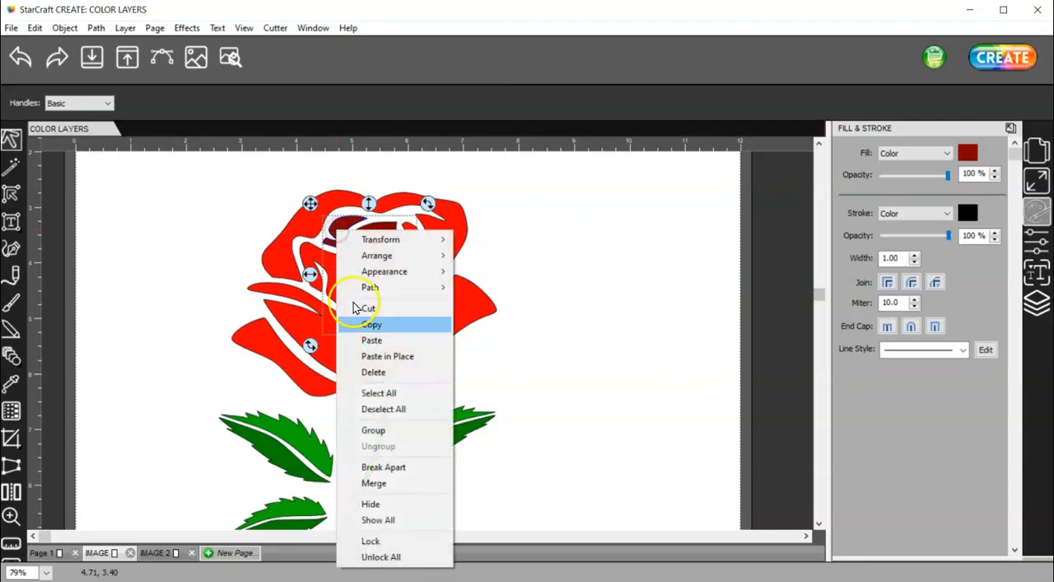
left_click(412, 430)
left_click(643, 401)
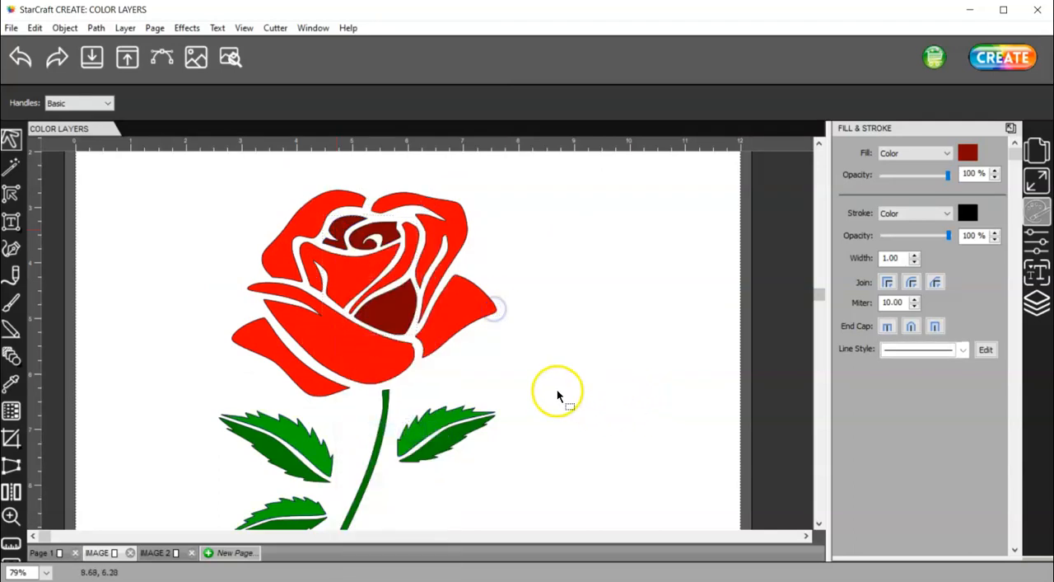
Show the hidden black base layer Rose-single.gif (1) behind the colored rose
scroll(557, 388, "down", 1, "ctrl")
scroll(557, 388, "down", 1, "ctrl")
key("alt")
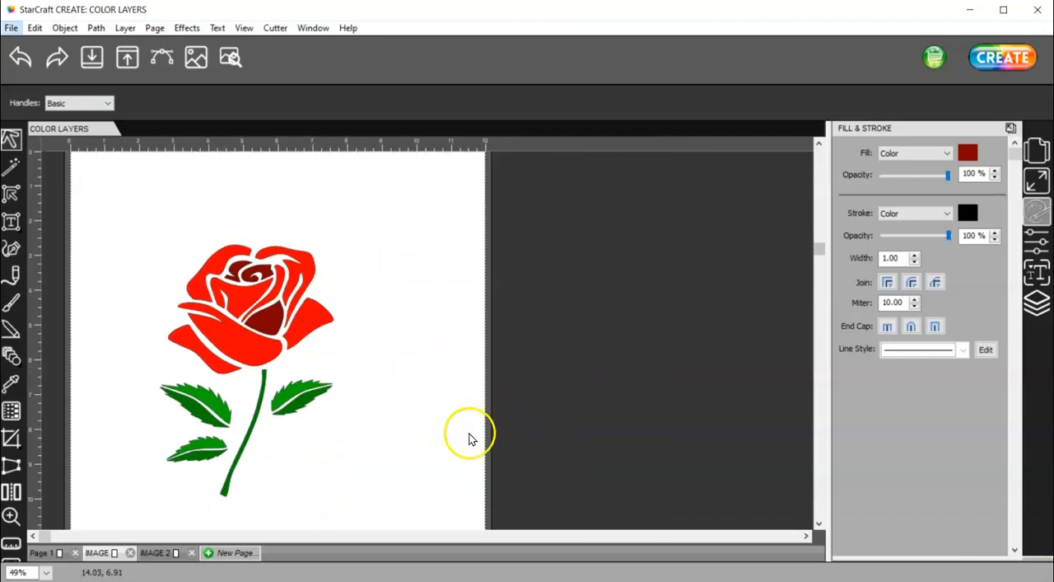
left_click(1033, 305)
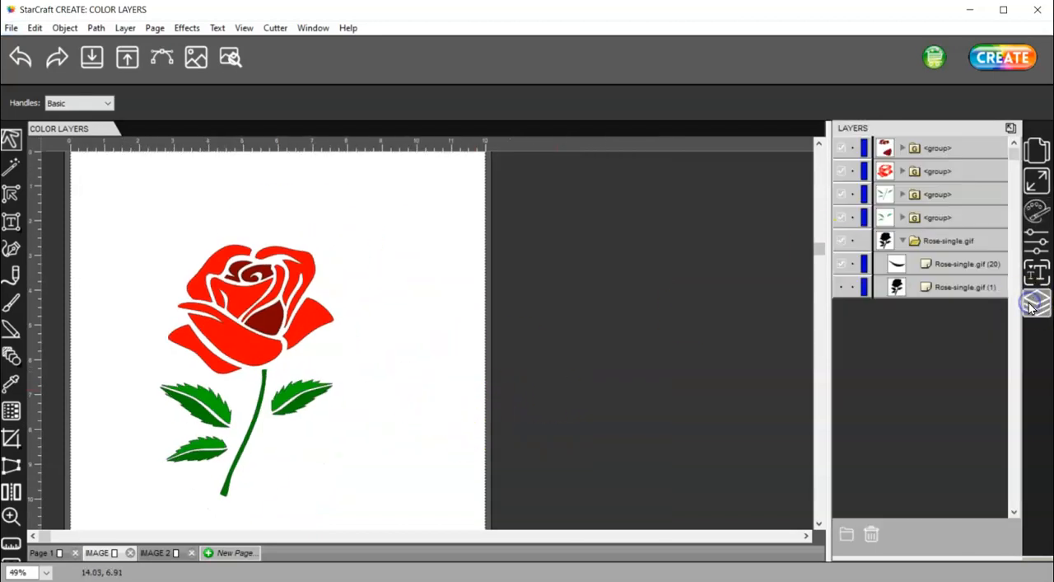
left_click(841, 288)
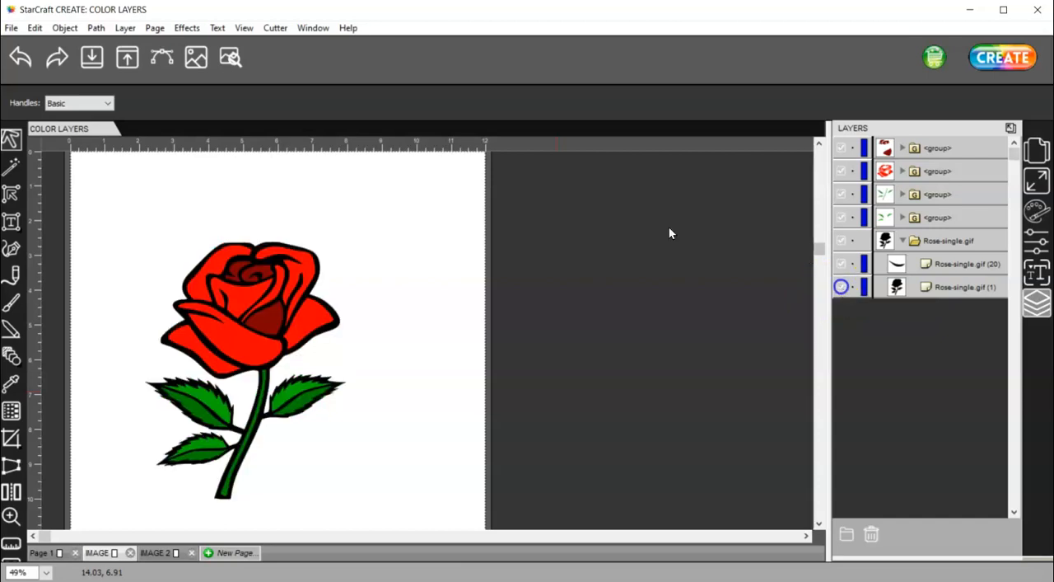
left_click(841, 288)
left_click(841, 288)
Move the Rose-single.gif (20) layer to the top of the layer stack and select it together with the Rose-single.gif folder
left_click(917, 286)
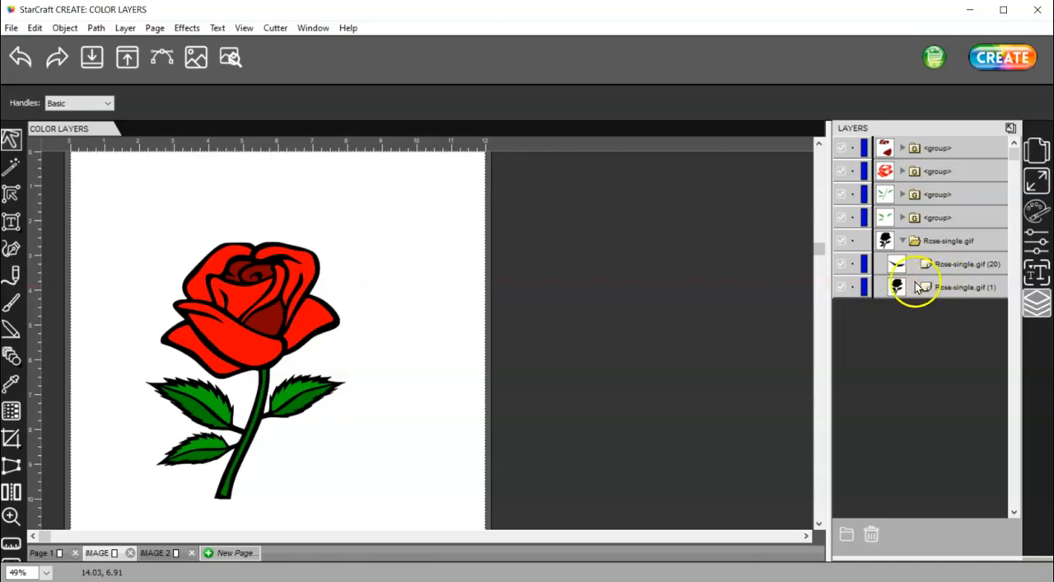
left_click(973, 288)
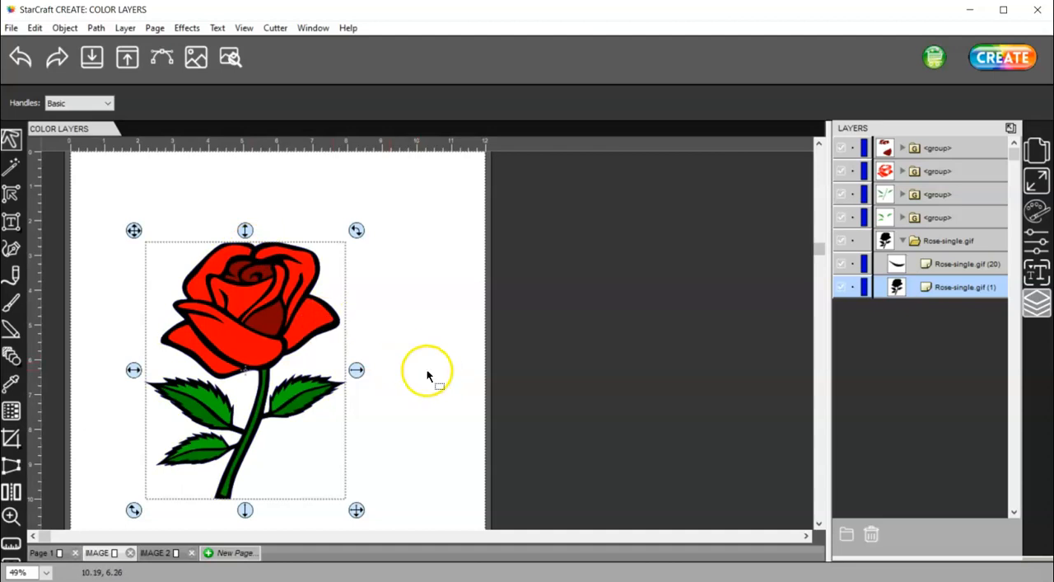
left_click(968, 265)
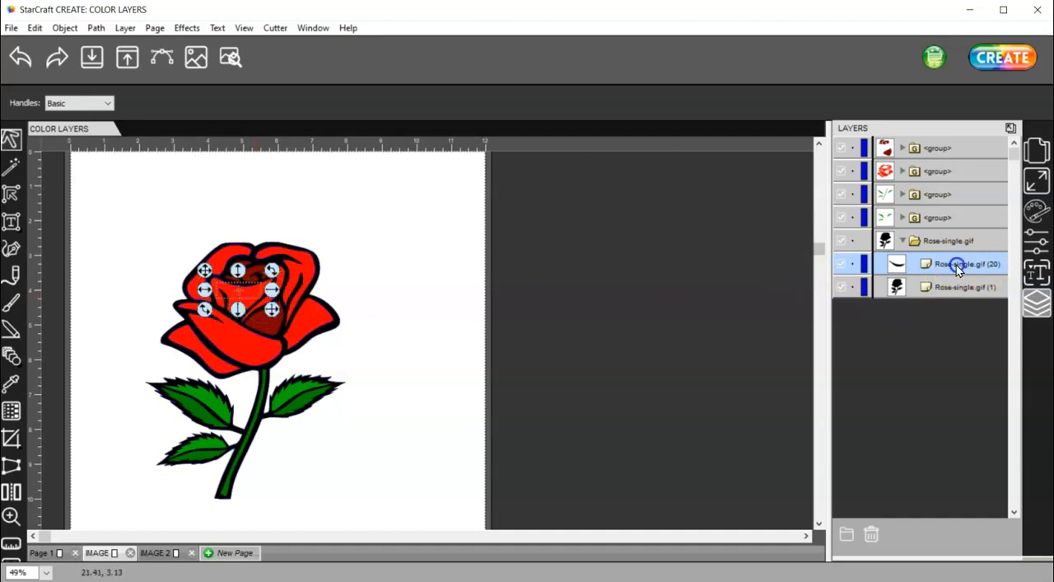
left_click_drag(893, 142, 881, 141)
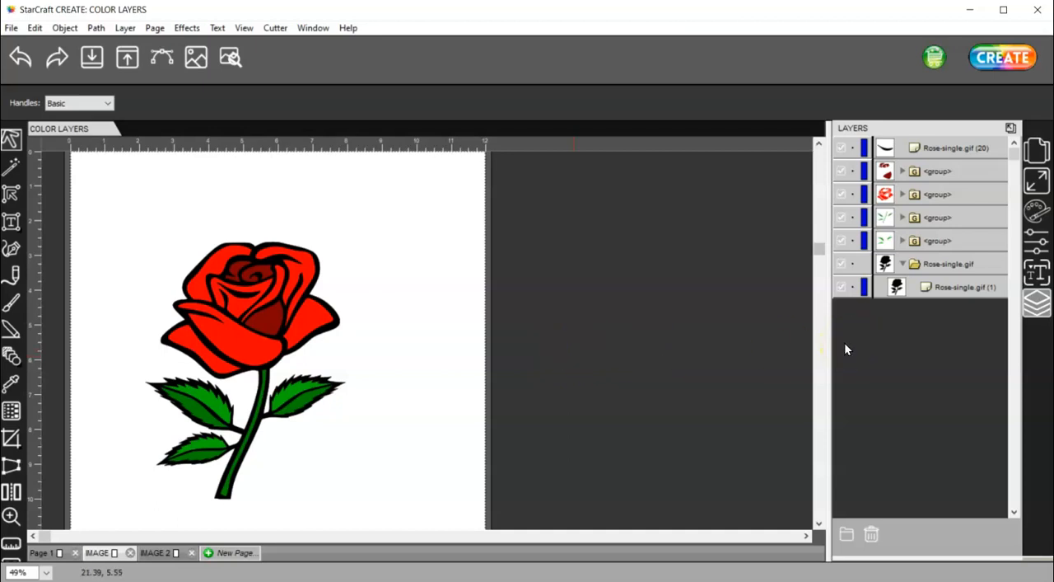
left_click(944, 266)
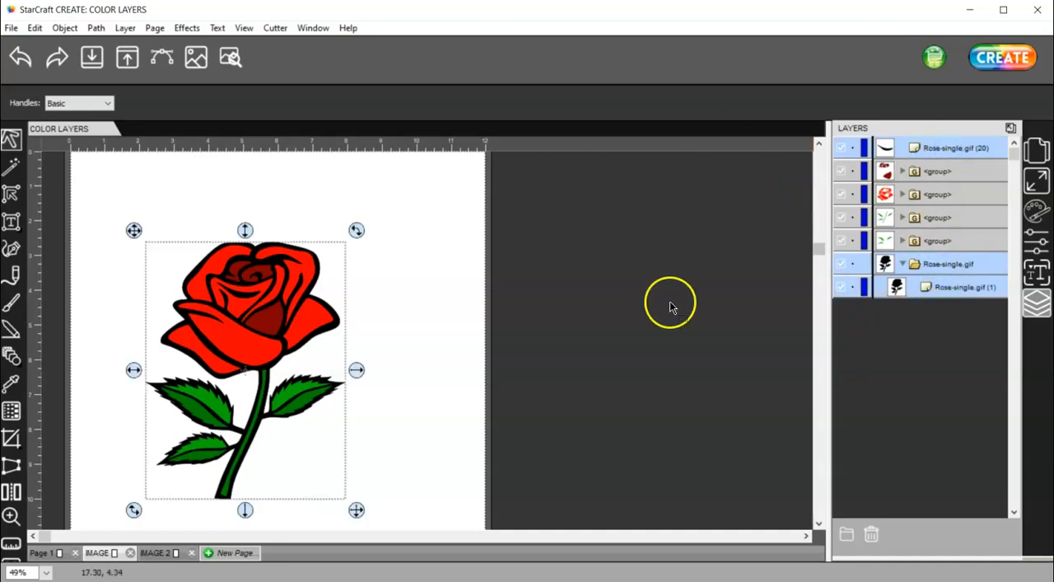
Try to group the Rose-single.gif (20) layer with the black base folder, and undo that grouping
right_click(244, 455)
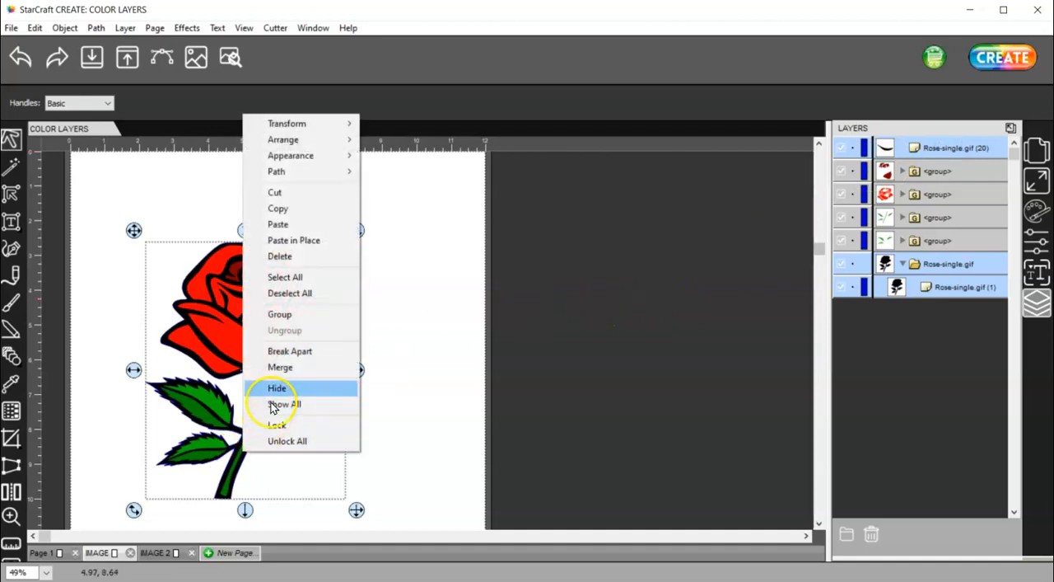
left_click(302, 318)
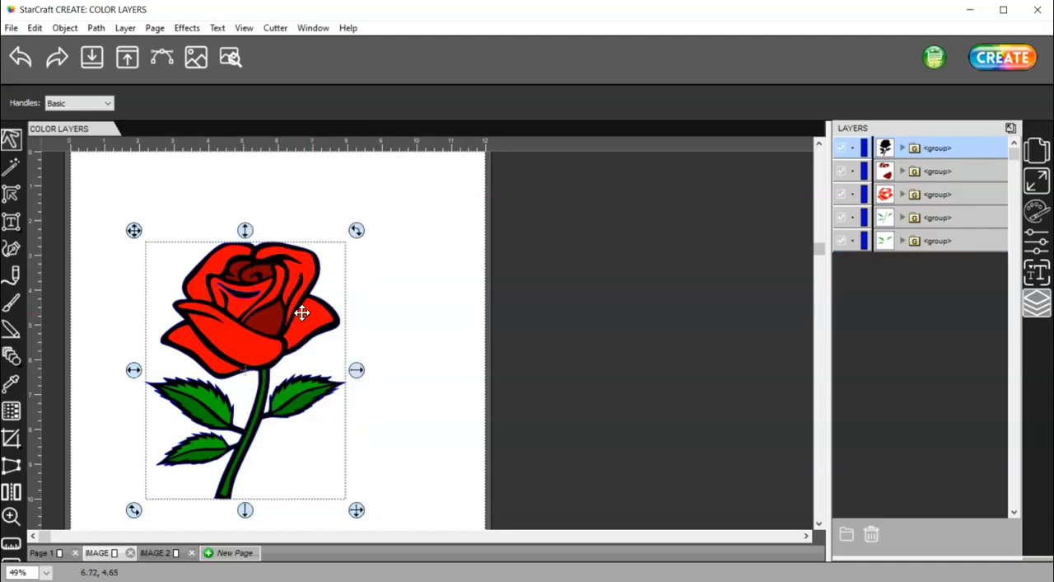
left_click(374, 337)
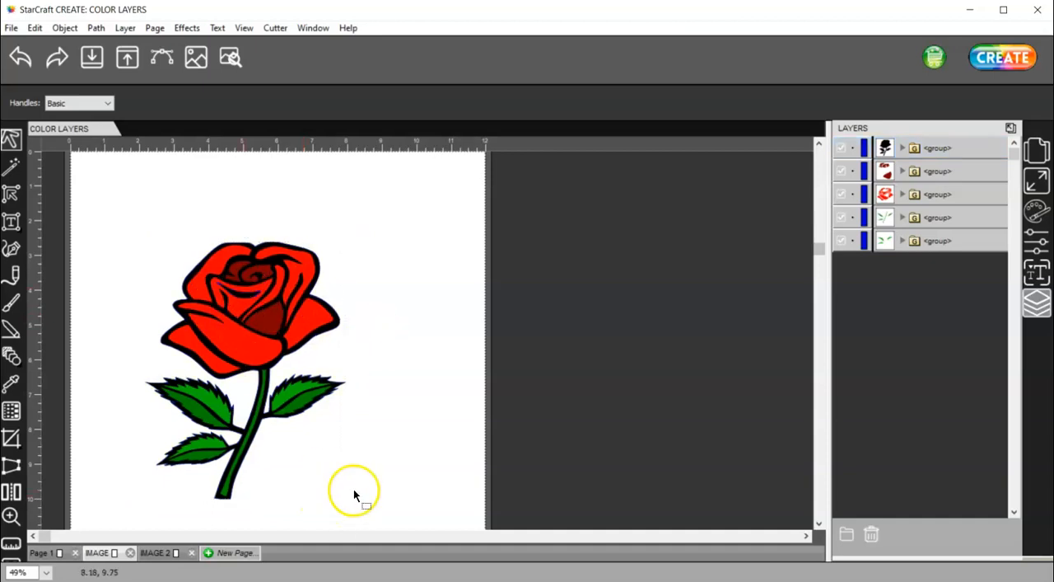
scroll(407, 413, "down", 3)
scroll(407, 413, "up", 3)
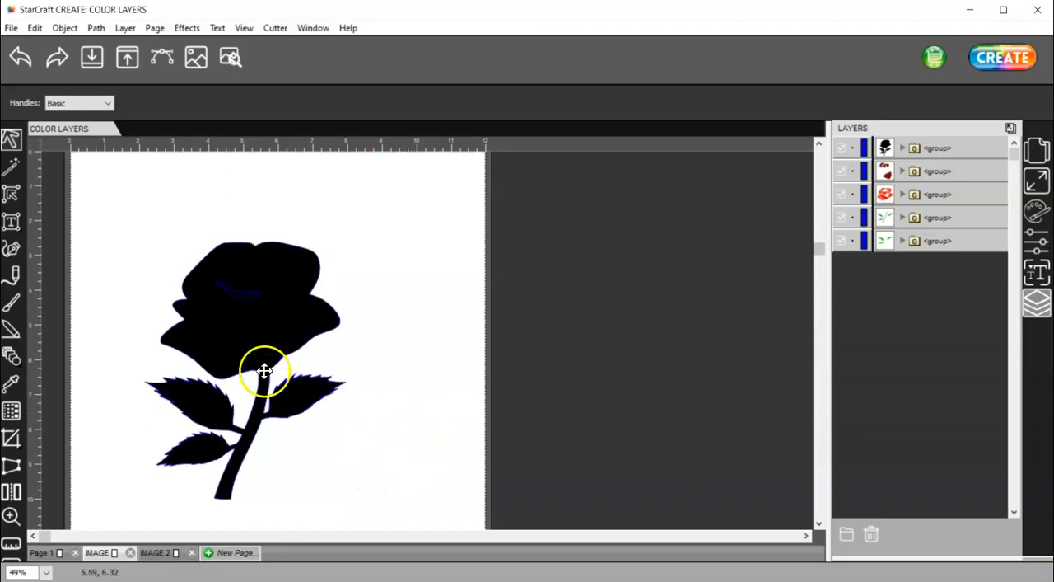
left_click(20, 58)
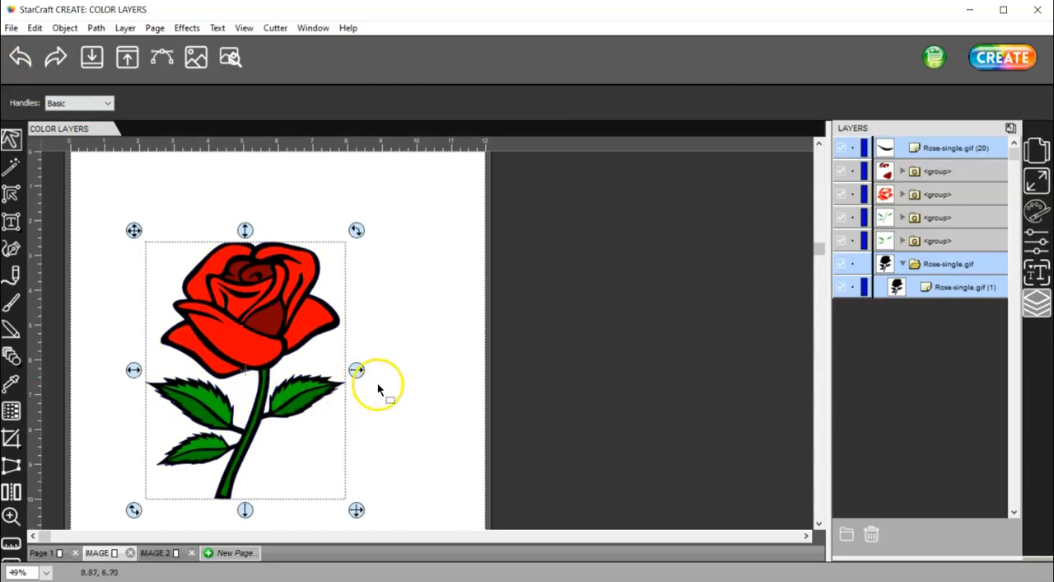
Delete the stray Rose-single.gif (20) layer from the layer stack
scroll(377, 381, "down", 1)
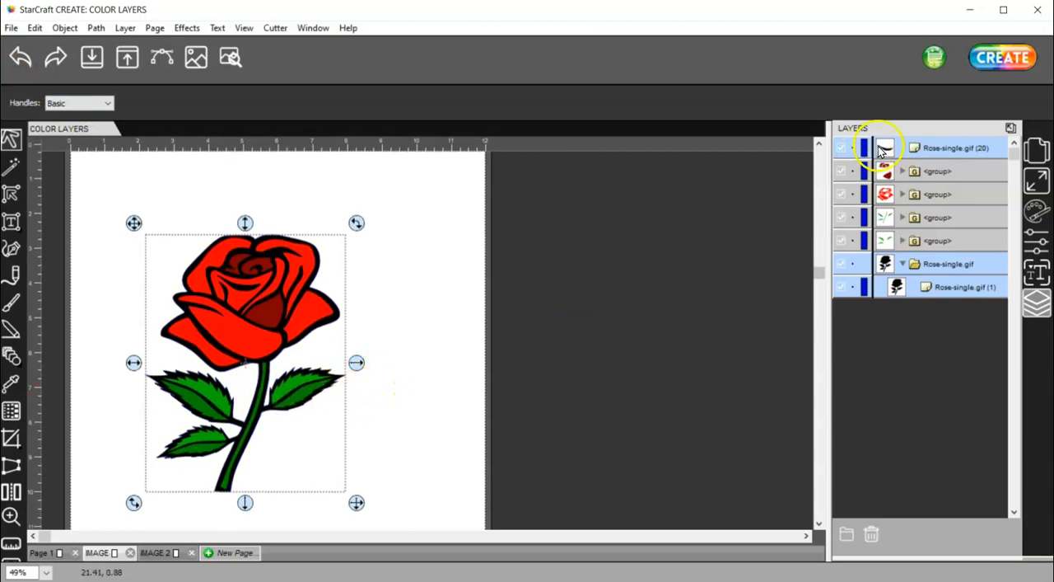
left_click(951, 150)
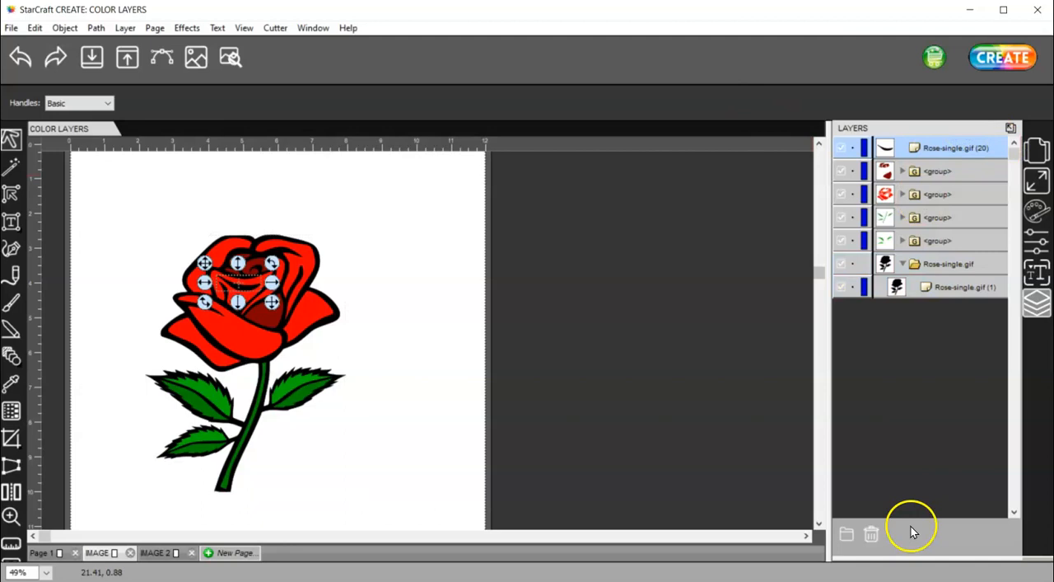
left_click(872, 534)
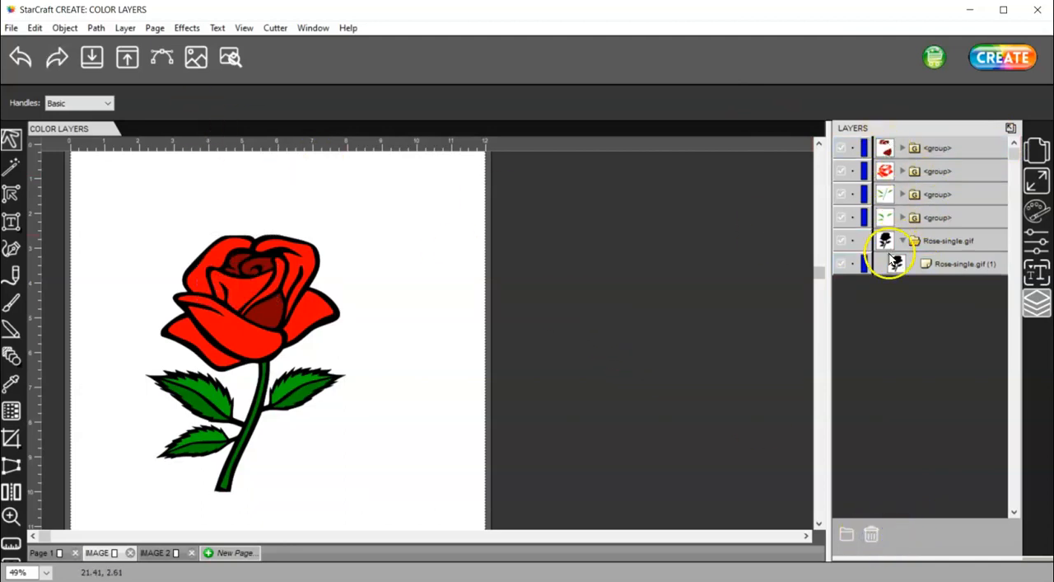
Toggle the black Rose-single.gif base off and back on, and collapse its folder
left_click(842, 241)
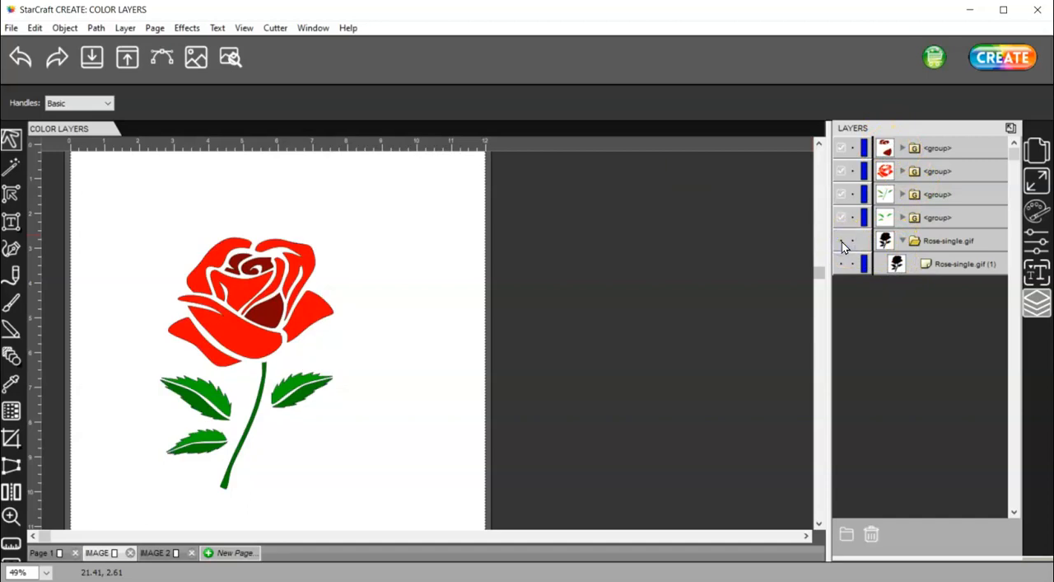
left_click(842, 241)
left_click(902, 241)
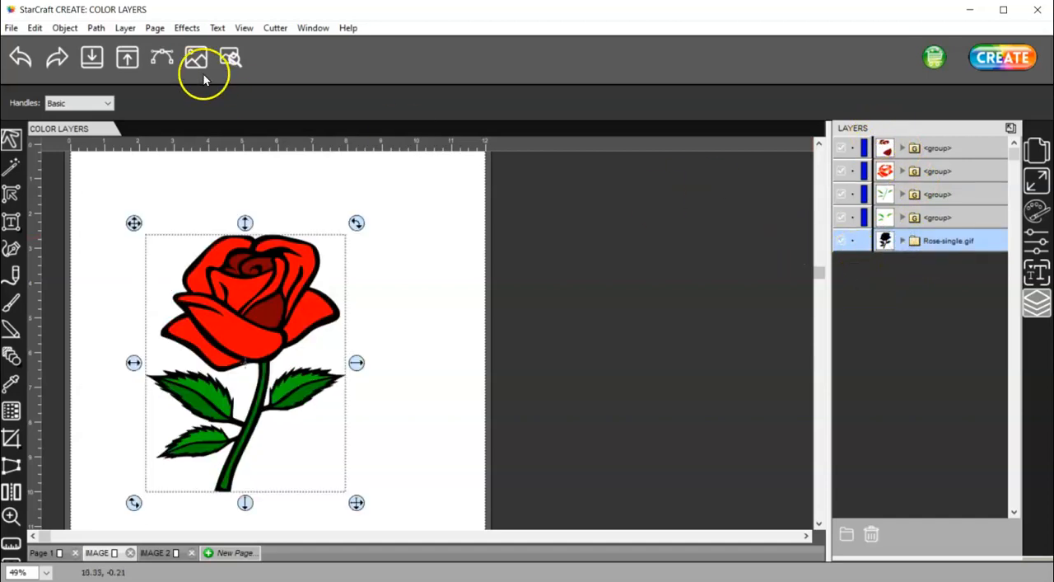
Remove the empty layers and check the leaf group and the bright red petal group in the layer stack
left_click(124, 27)
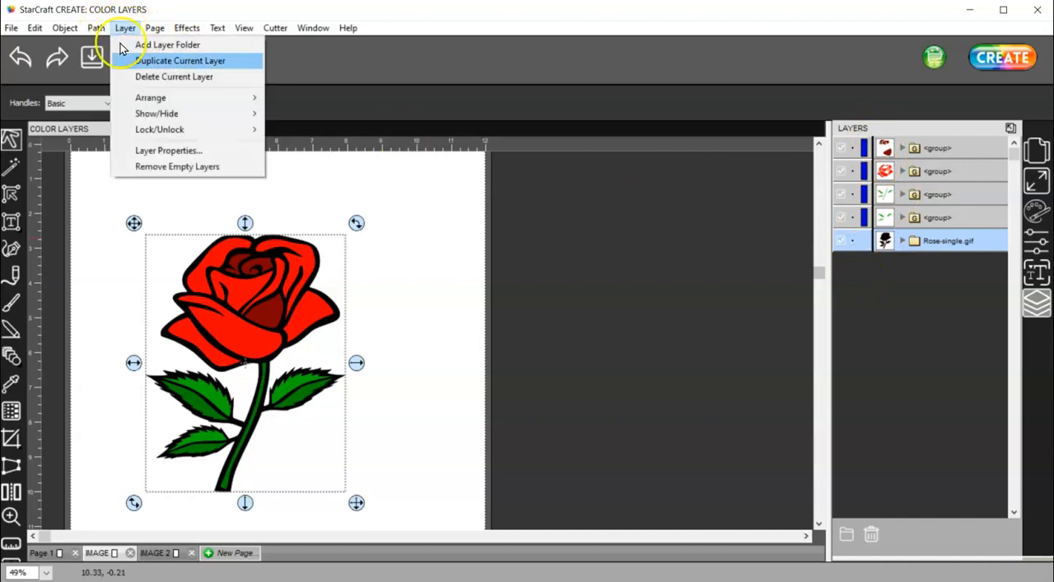
left_click(195, 167)
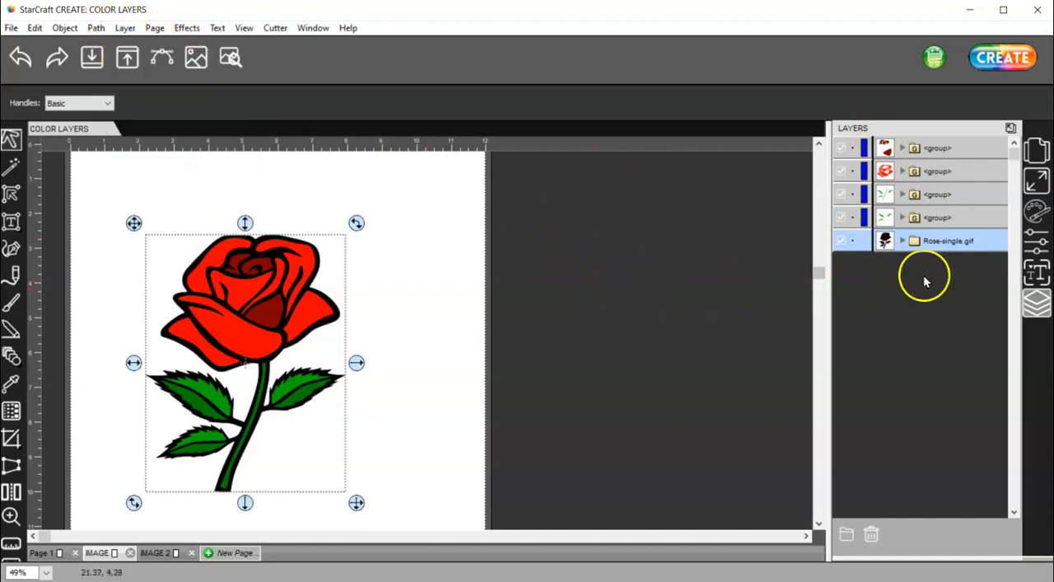
left_click(903, 218)
left_click(903, 219)
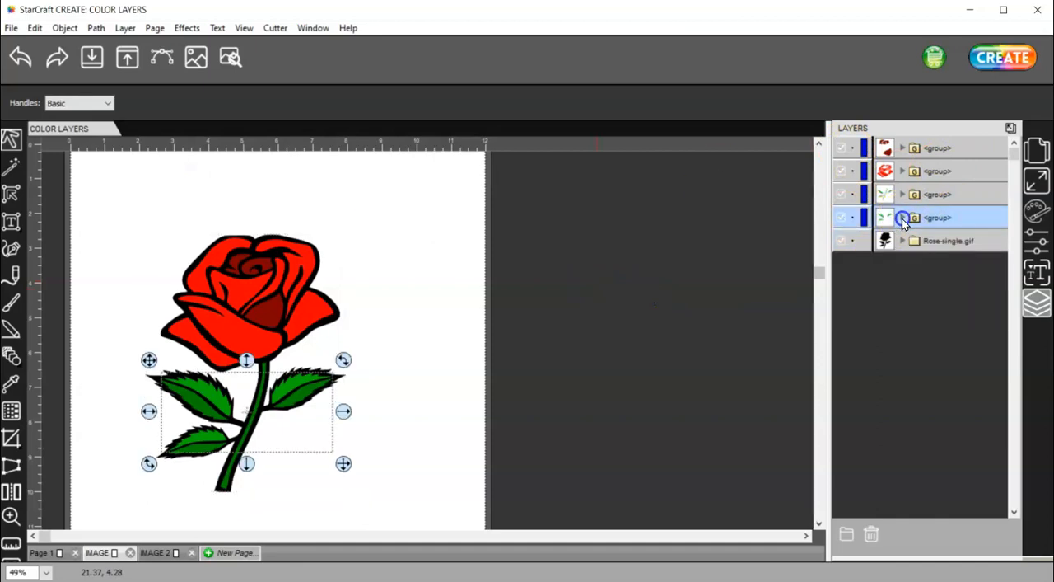
left_click(903, 171)
left_click(903, 171)
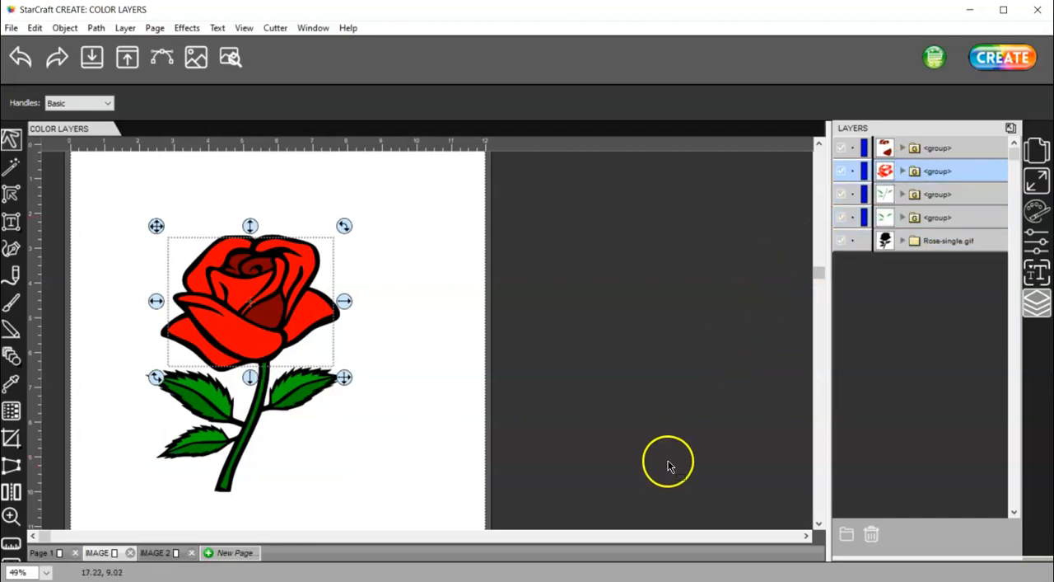
Review the rose's Cut By Color list in the cut settings and close them without cutting
left_click(1000, 60)
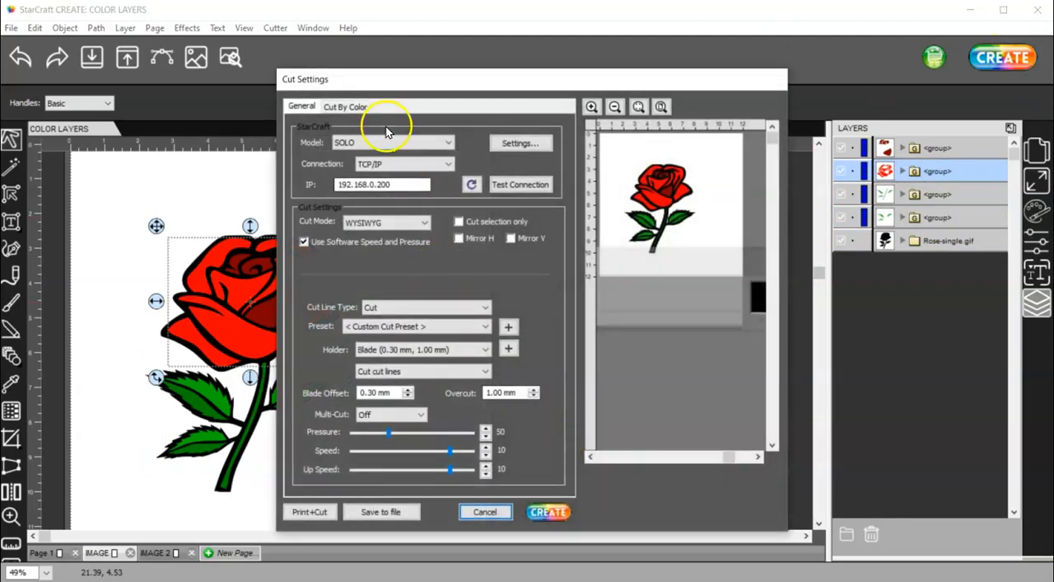
left_click(346, 106)
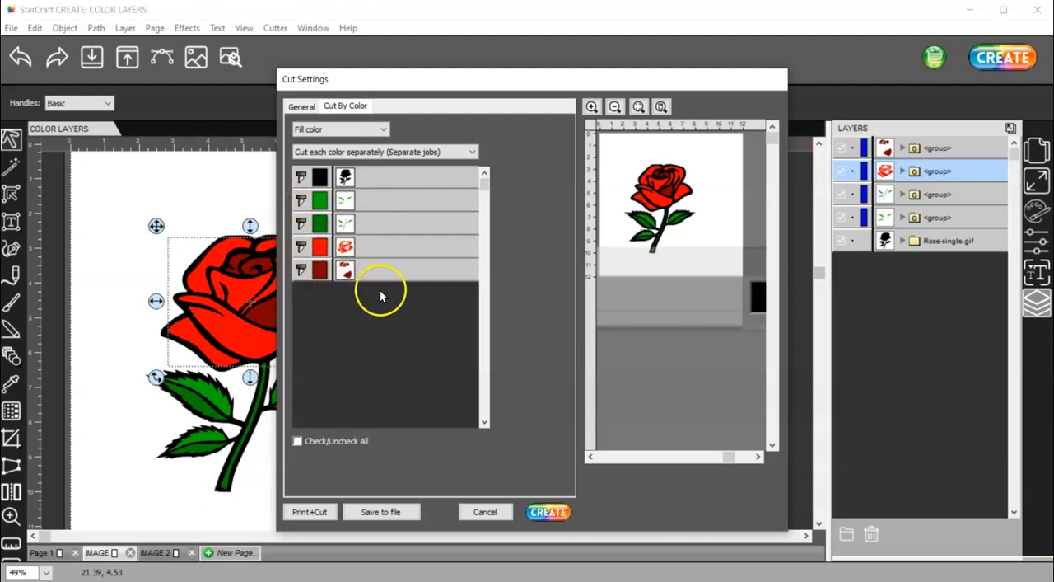
left_click(482, 512)
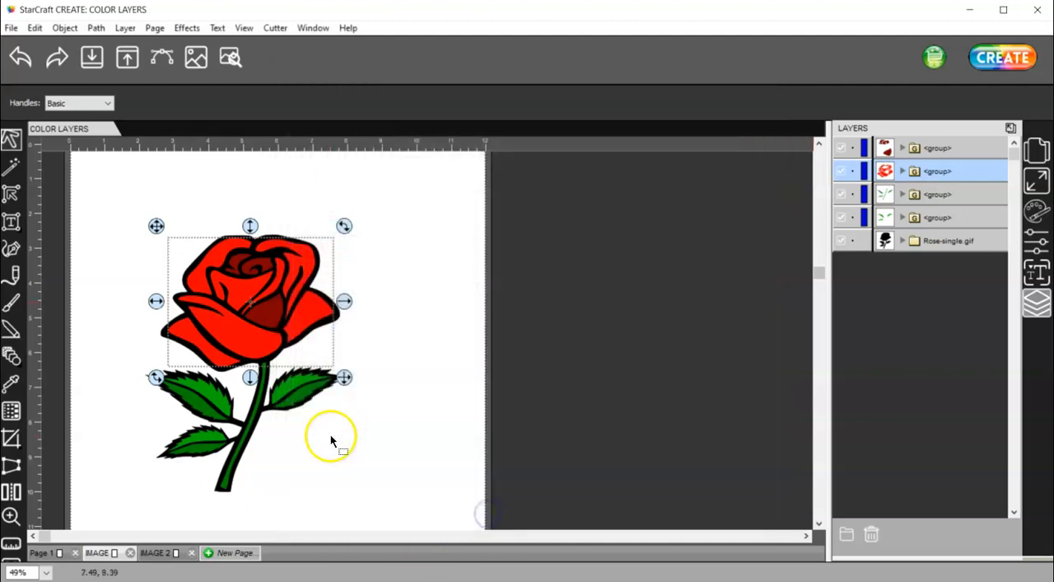
Switch to the IMAGE 2 page and load Mittens.jpg from the Color Pages folder for tracing
left_click_drag(432, 513, 123, 192)
left_click(160, 554)
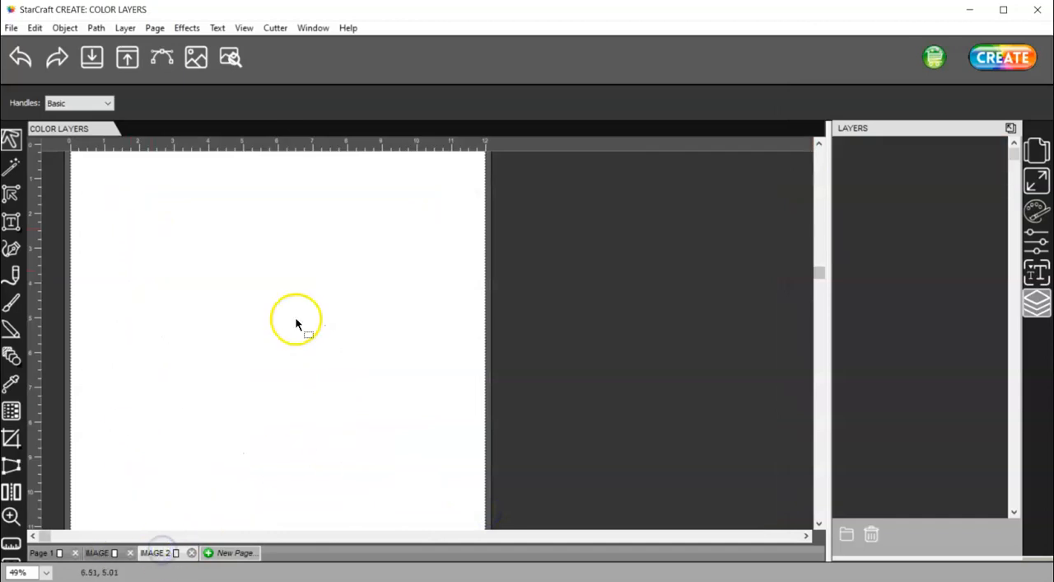
left_click(159, 54)
left_click(382, 139)
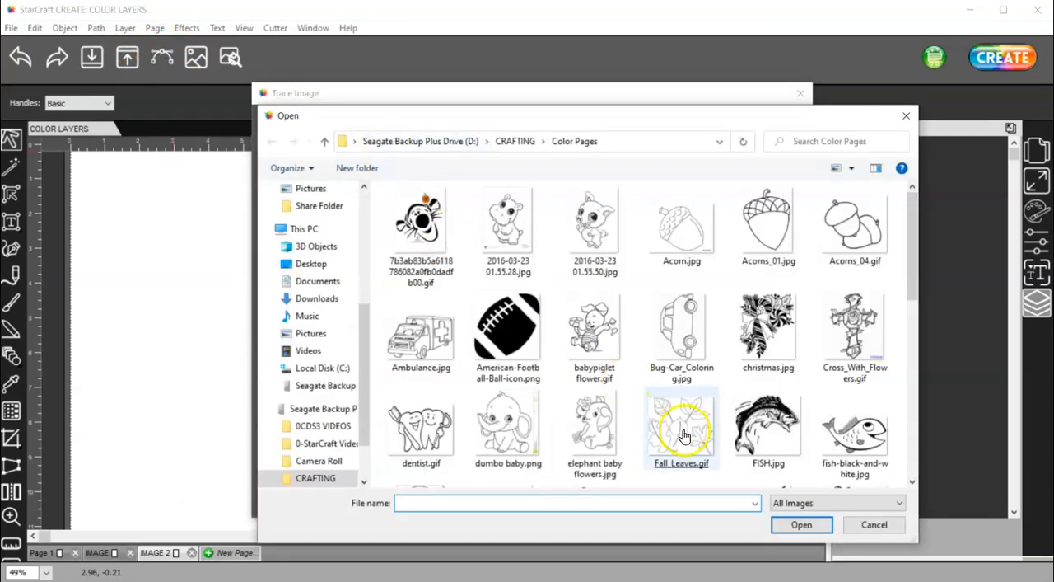
scroll(620, 383, "down", 5)
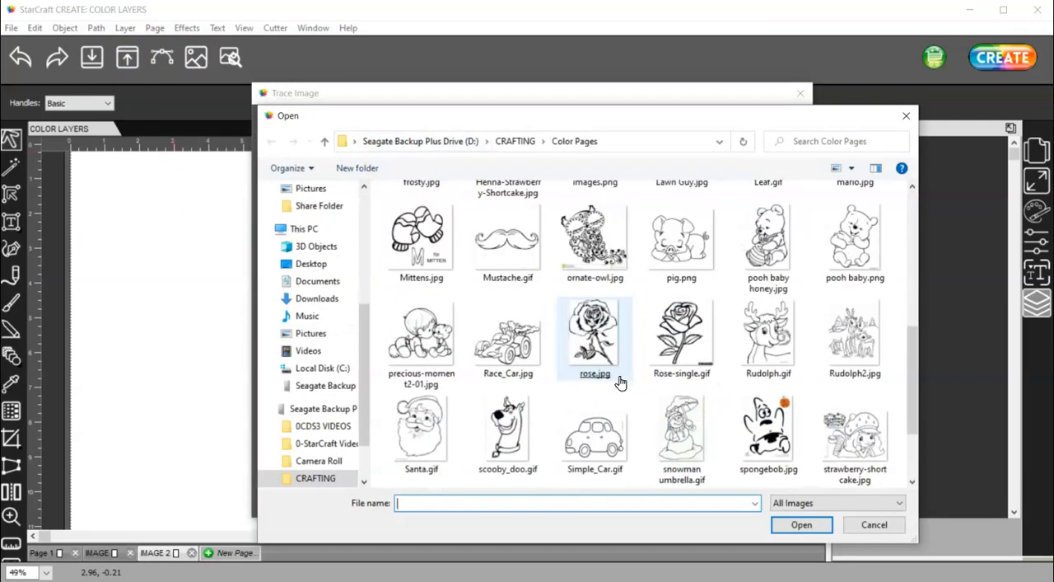
scroll(620, 383, "down", 1)
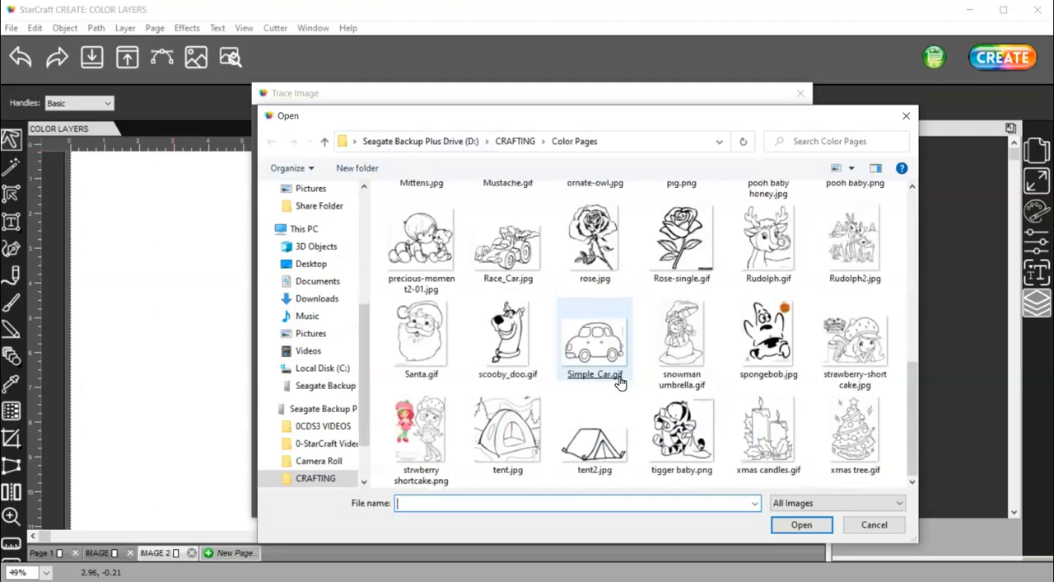
left_click(627, 378)
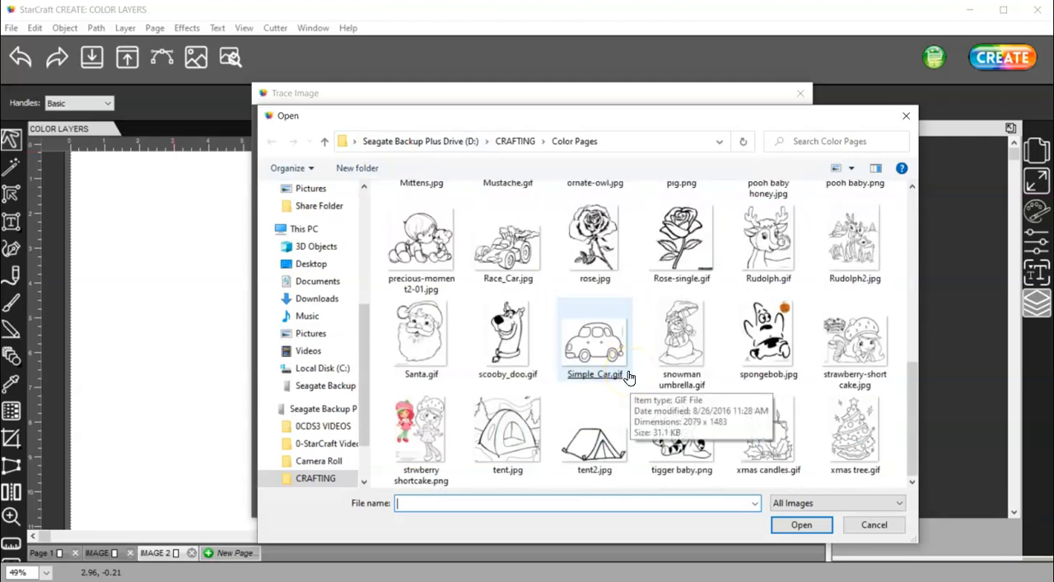
scroll(629, 376, "up", 2)
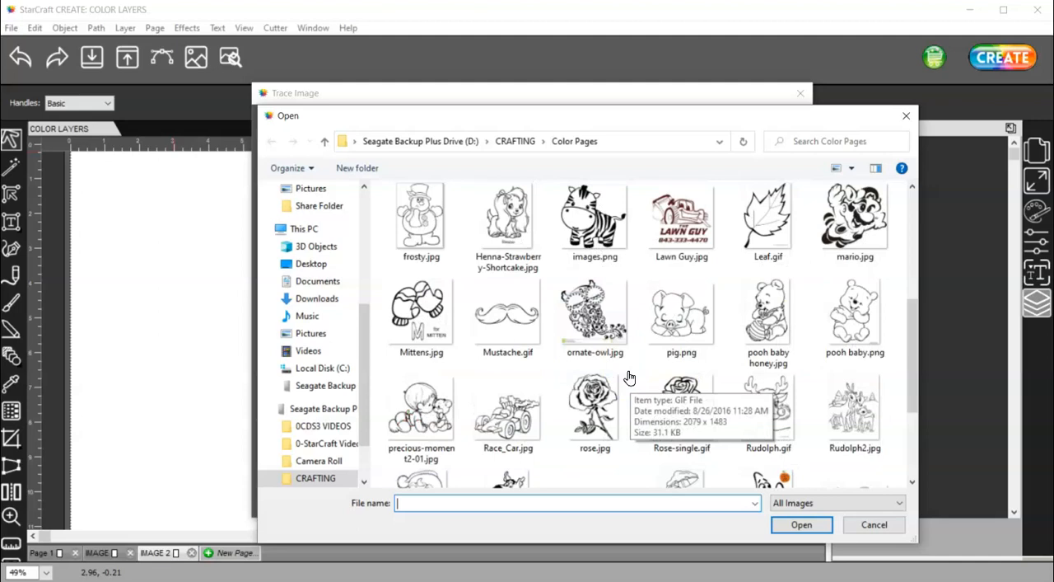
scroll(628, 376, "down", 2)
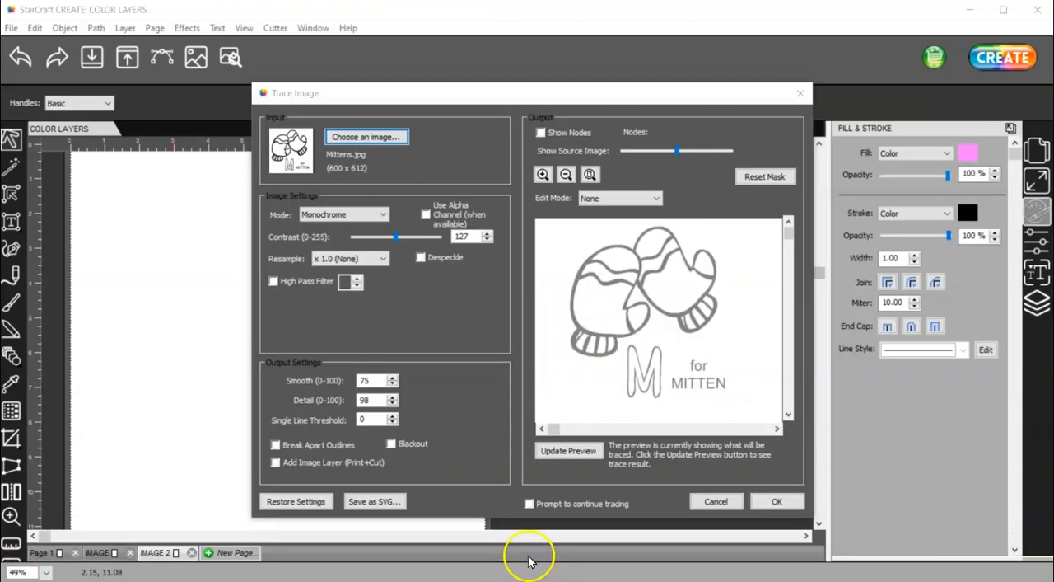
Update the Mittens.jpg trace preview, fade the source image almost fully and accept the monochrome trace
left_click(575, 451)
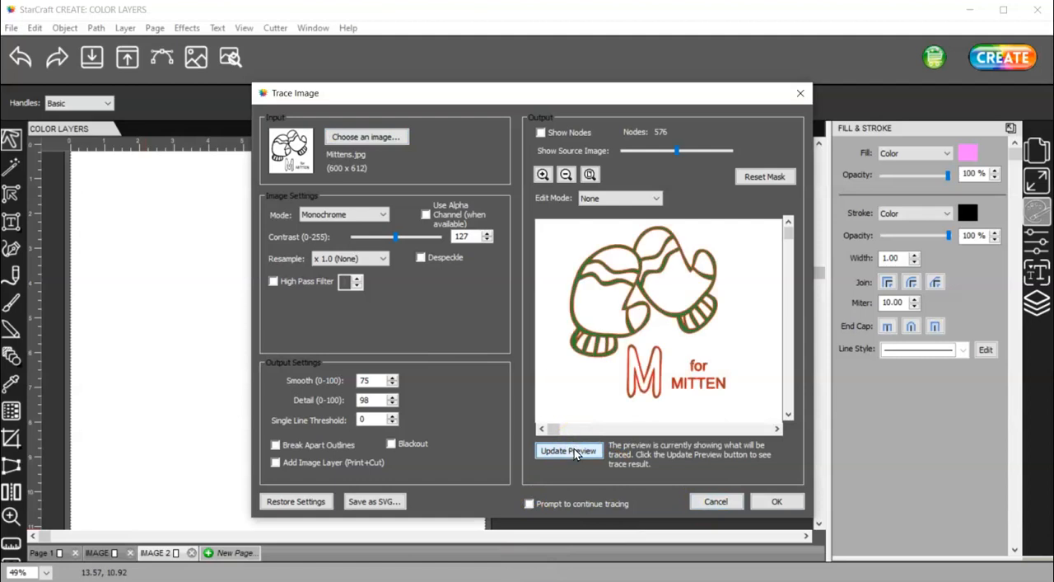
left_click_drag(677, 151, 624, 152)
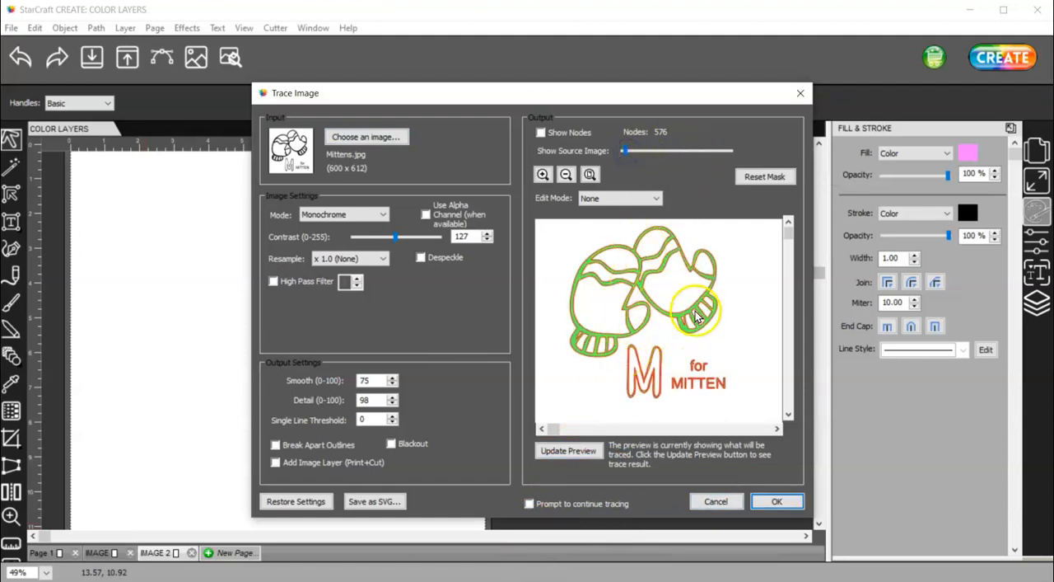
left_click(790, 500)
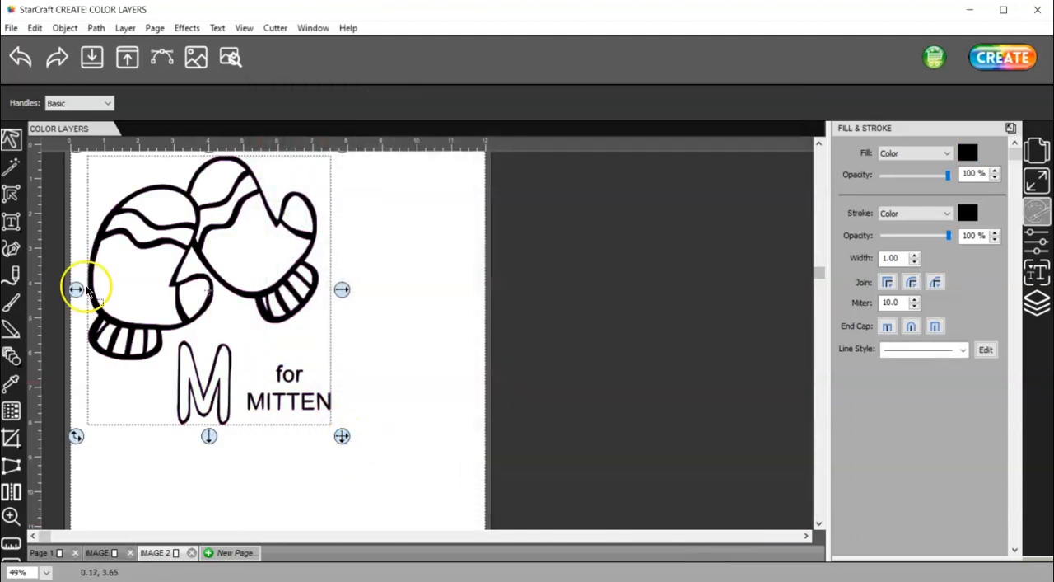
Delete the nodes of the "M for MITTEN" lettering with the Shape Edit Tool, leaving only the mittens
left_click(9, 195)
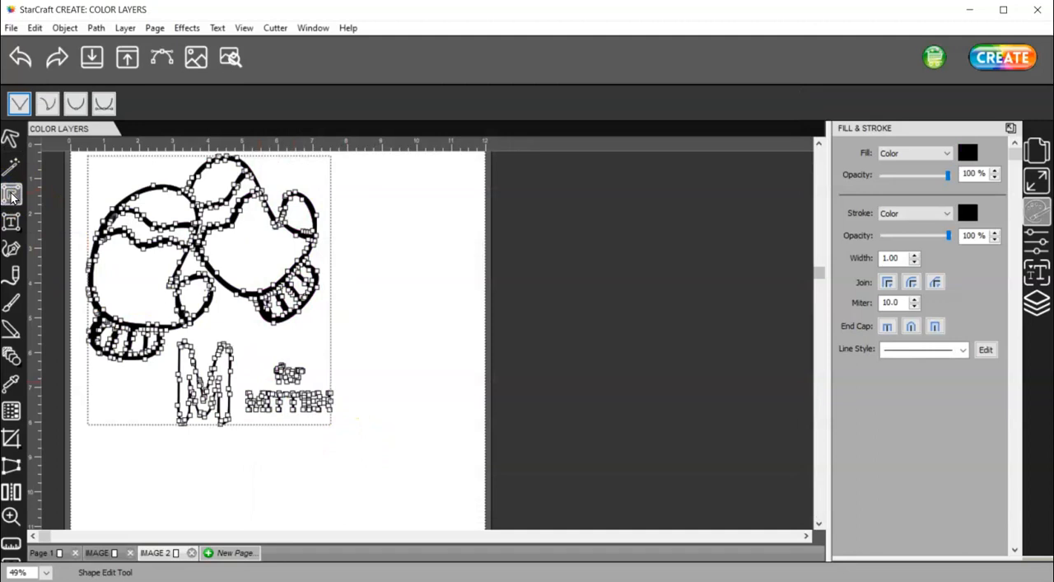
left_click(366, 456)
left_click(167, 337)
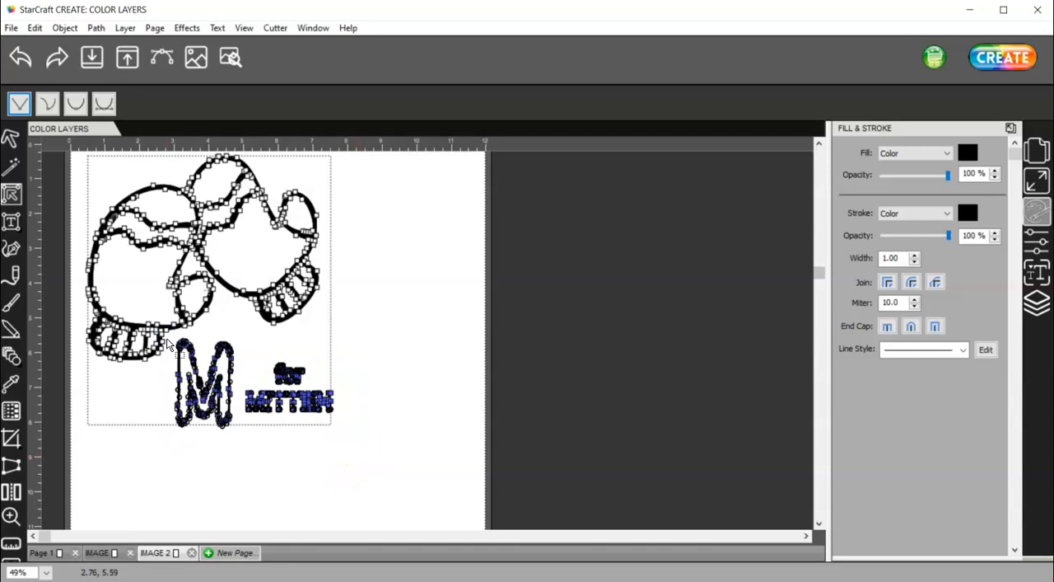
key("Delete")
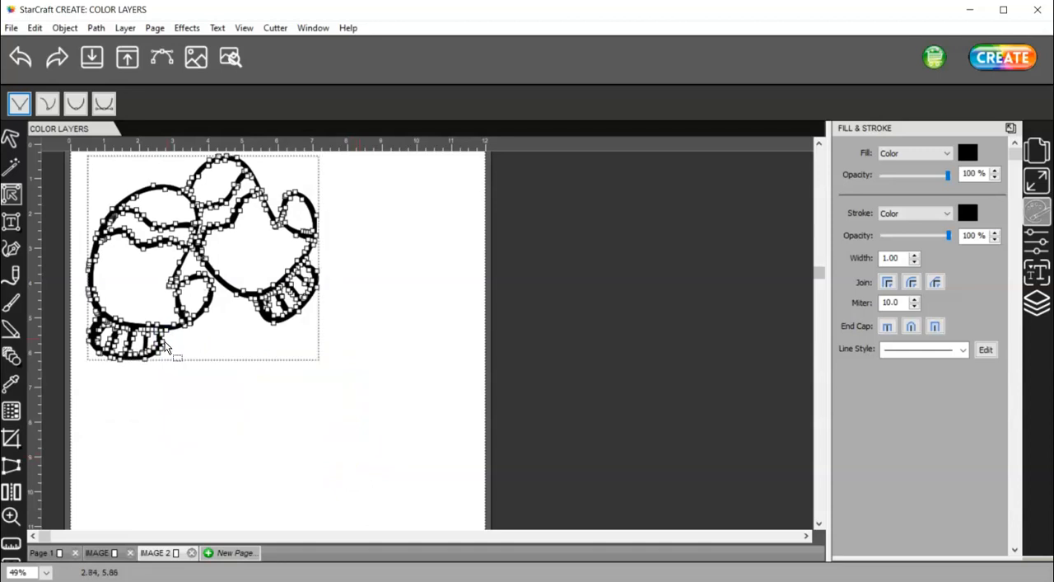
left_click(10, 140)
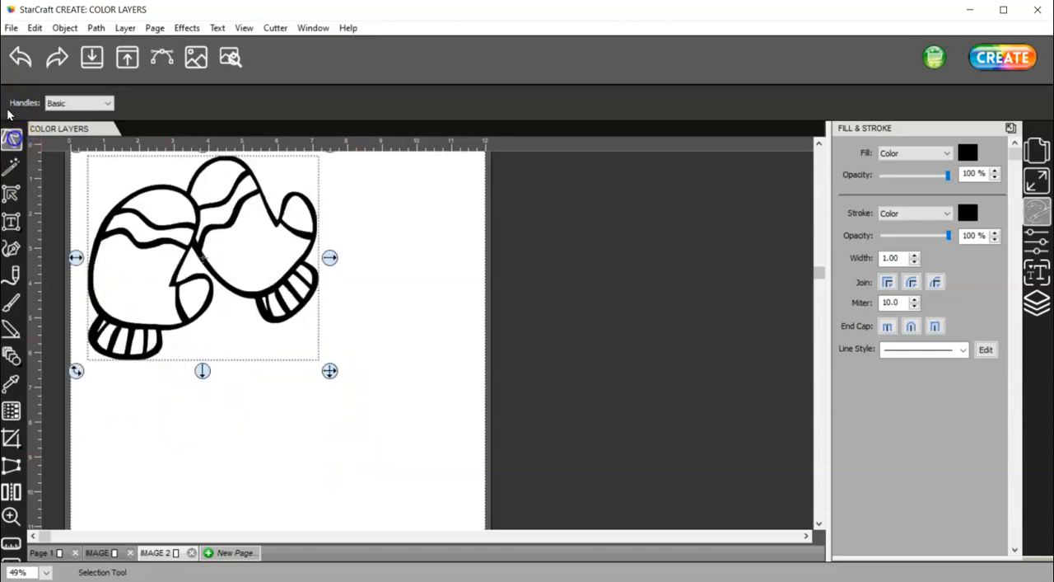
Move the traced mittens toward the middle of the page and break them apart into separate shapes
left_click_drag(248, 309, 309, 377)
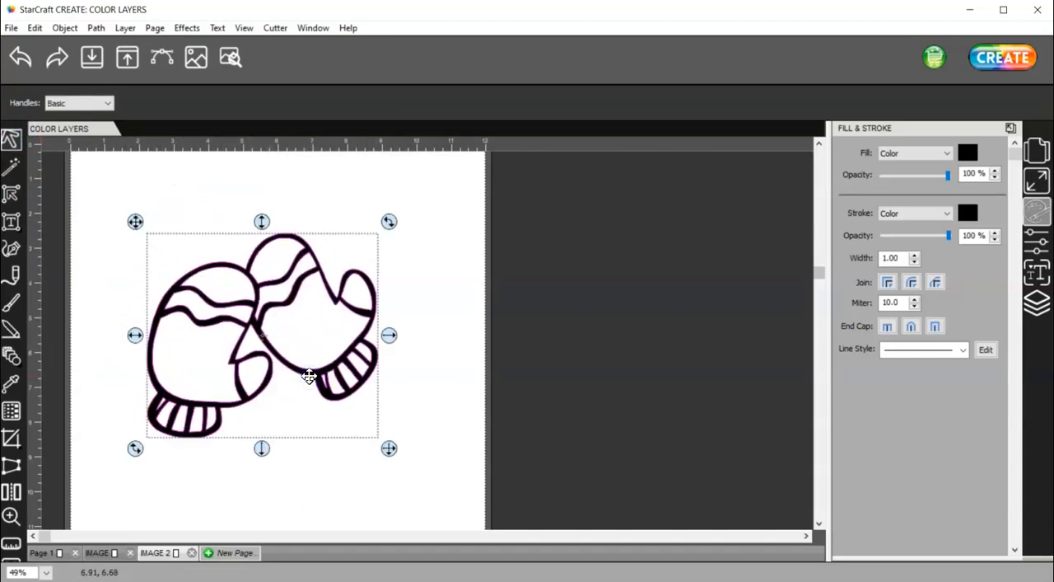
left_click(64, 28)
left_click(118, 149)
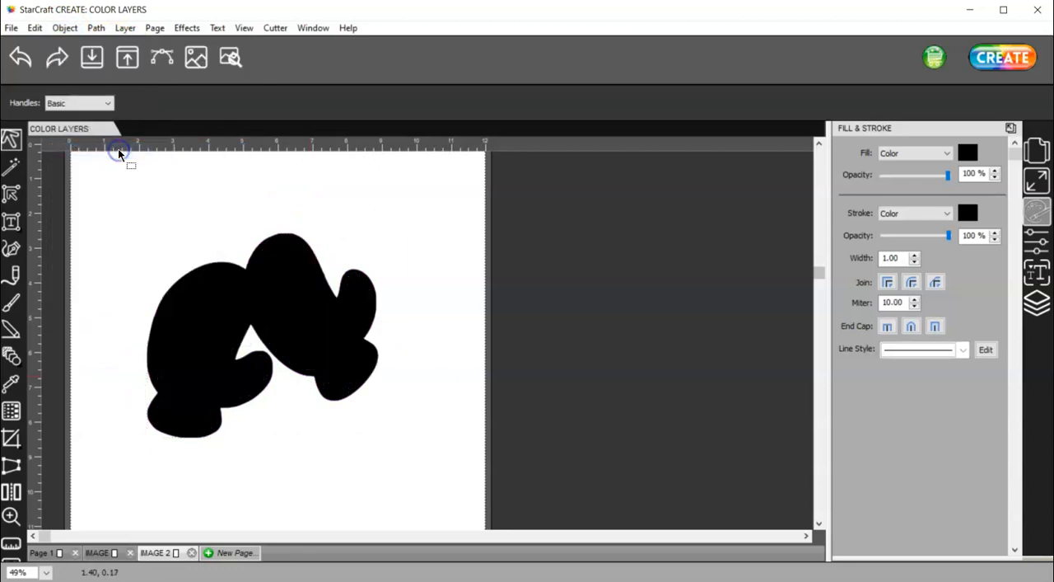
Hide the original unbroken Mittens.jpg group and the black base shape Mittens.jpg (1) of the broken-apart group
left_click(1036, 301)
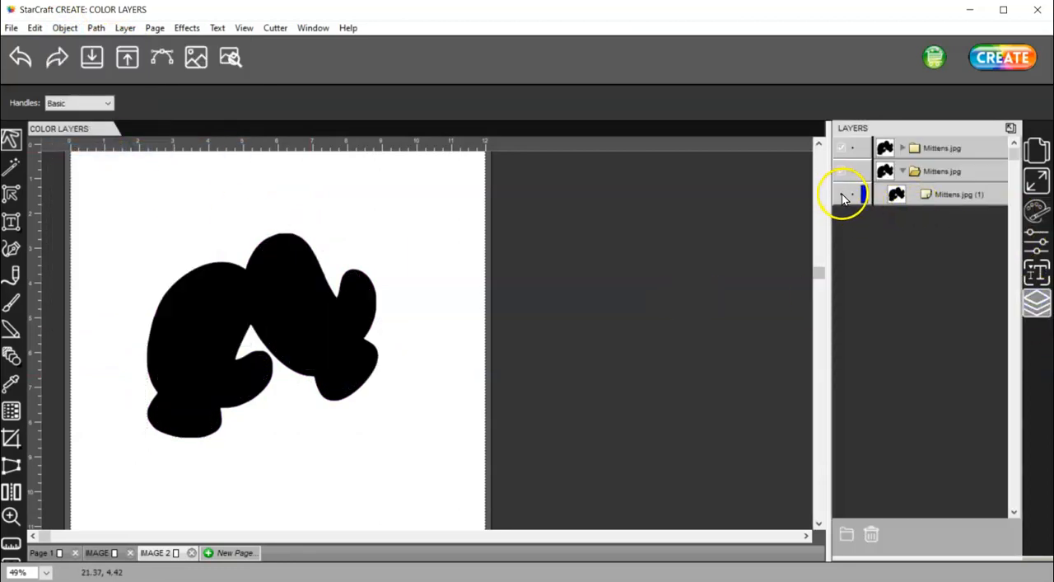
left_click(901, 149)
scroll(937, 309, "down", 1)
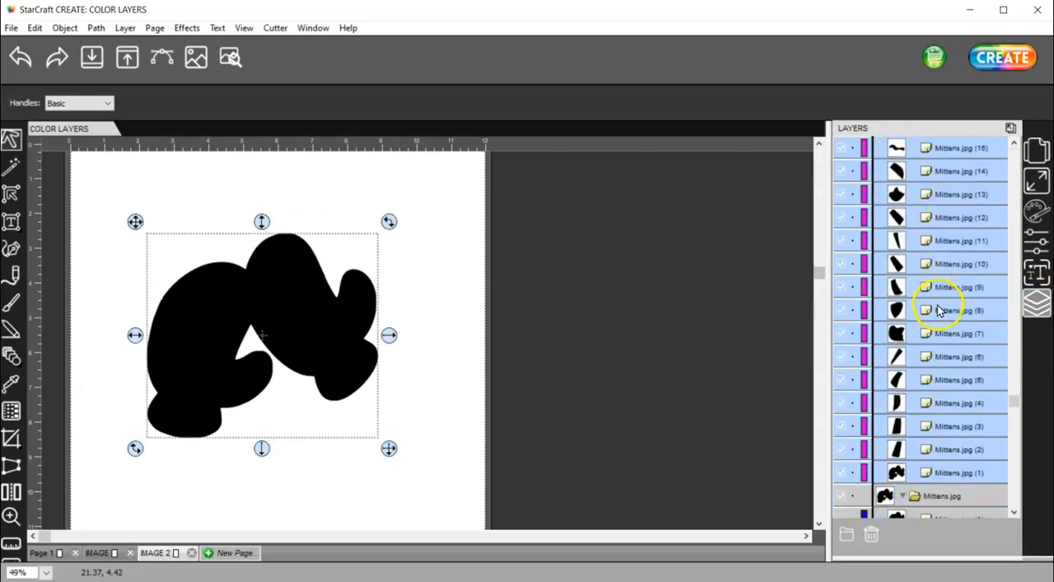
scroll(938, 313, "down", 2)
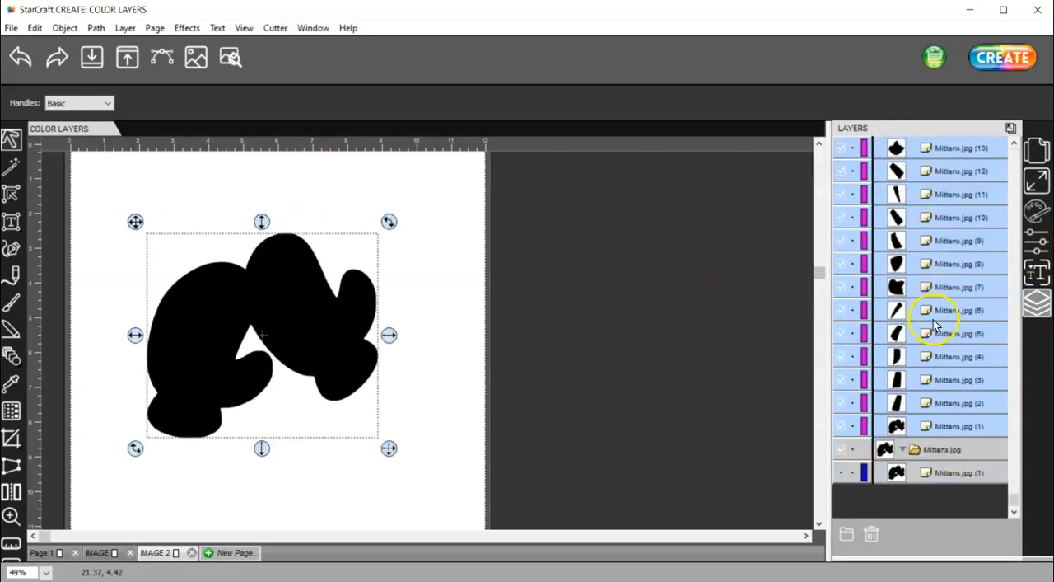
left_click(841, 449)
left_click(842, 461)
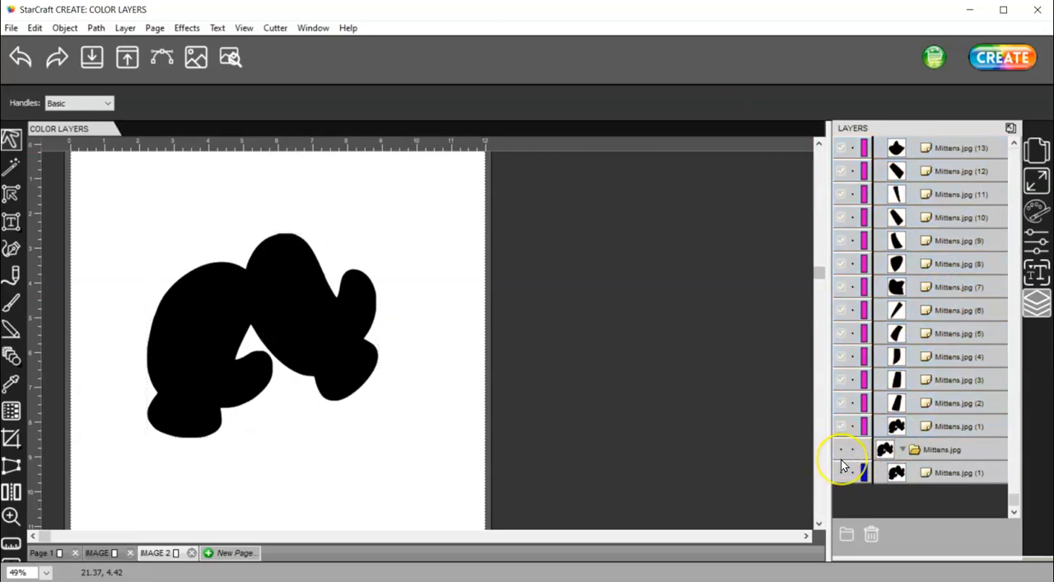
left_click(842, 424)
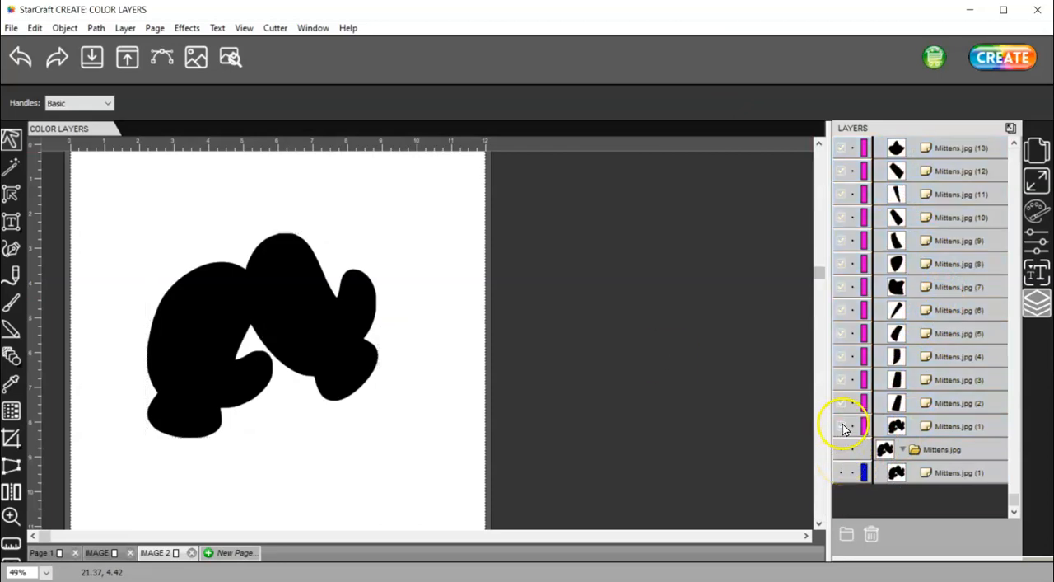
left_click(843, 426)
left_click(433, 414)
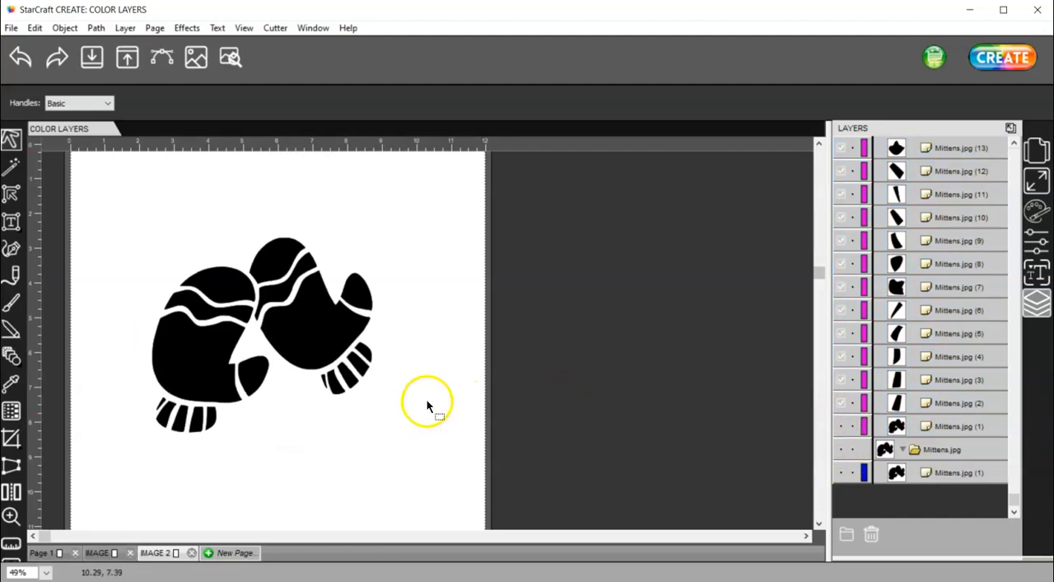
Fill the rounded tips and the main palm shapes of both mittens with light pink
left_click(278, 255)
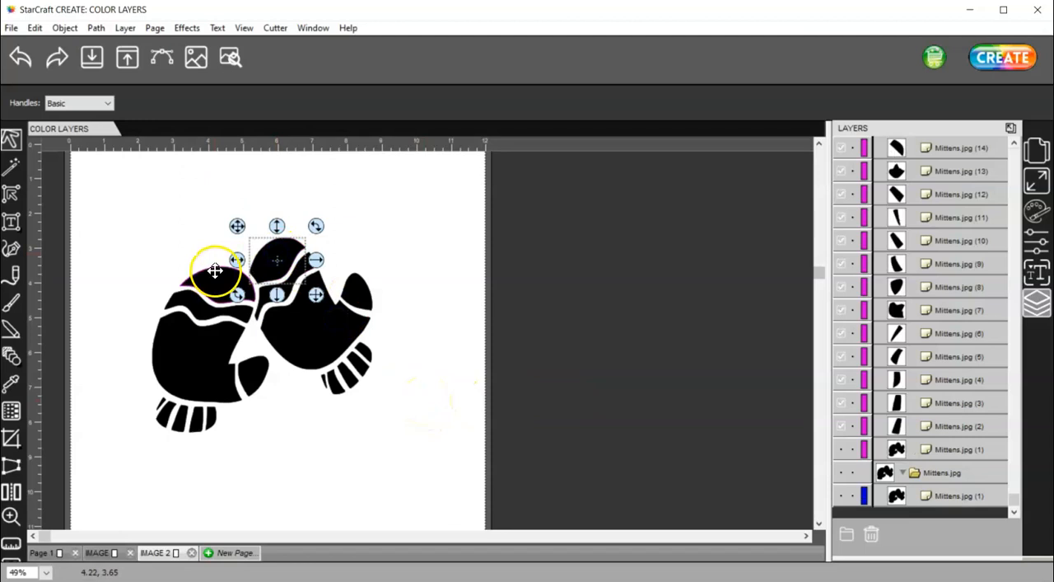
left_click(215, 270, "shift")
left_click(182, 341, "shift")
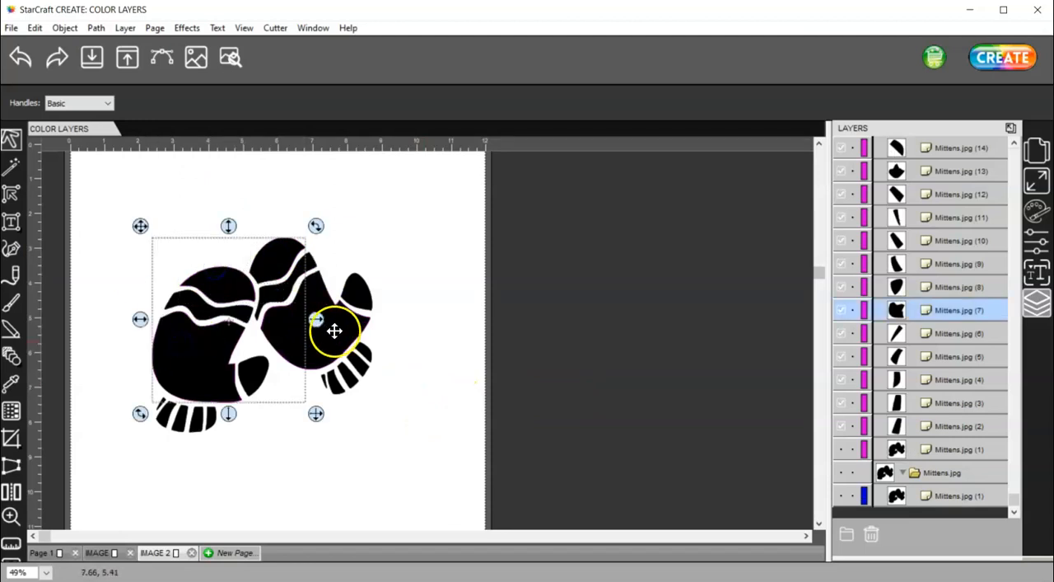
left_click(341, 332, "shift")
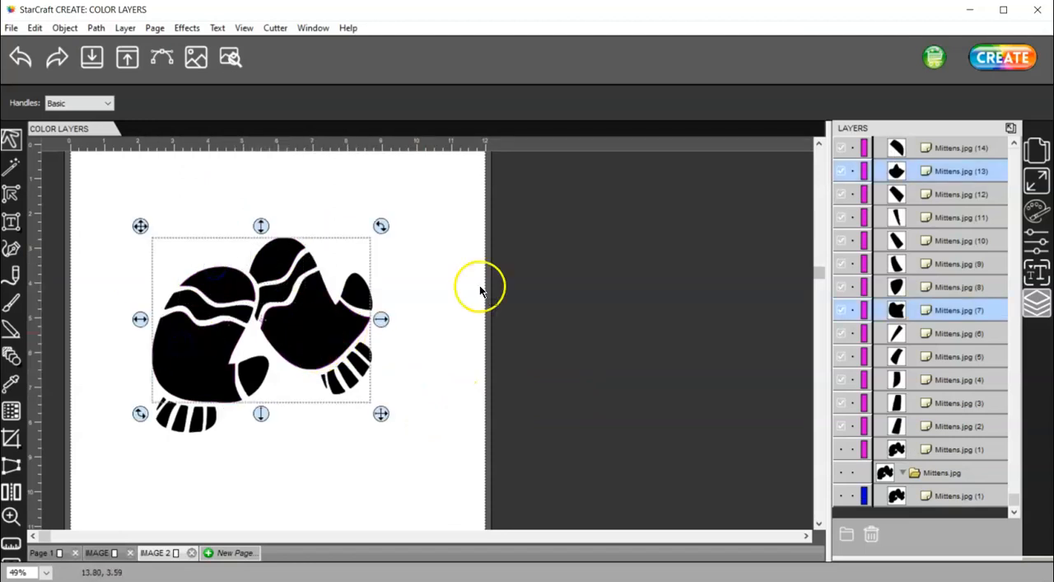
left_click(1038, 210)
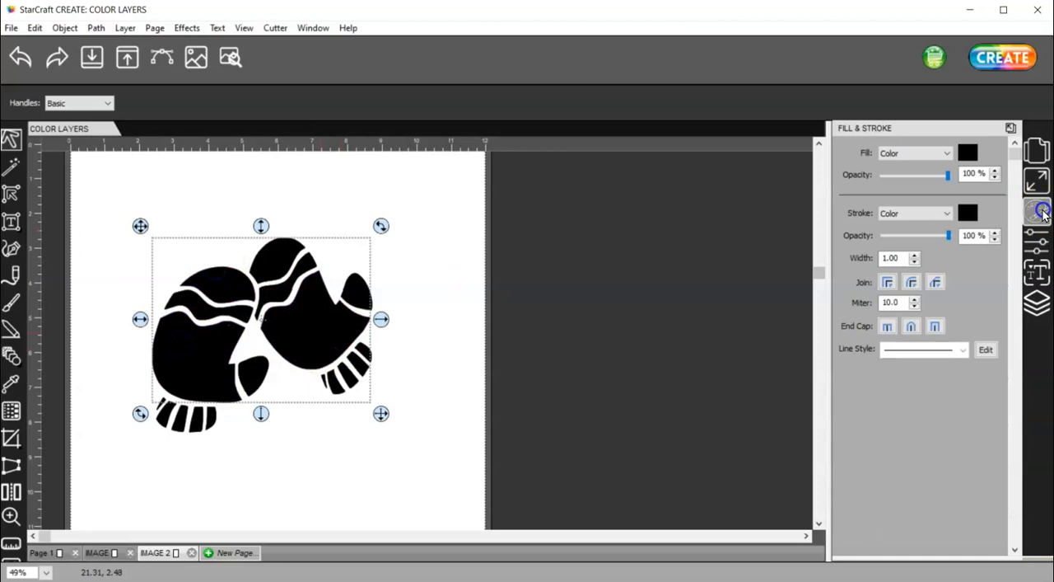
left_click(970, 154)
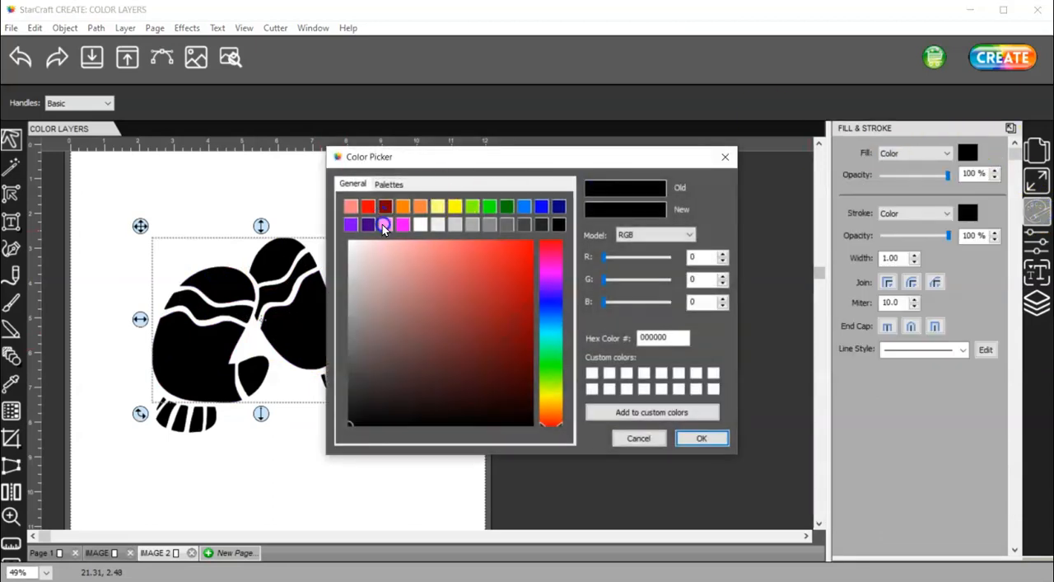
left_click(384, 224)
left_click(701, 439)
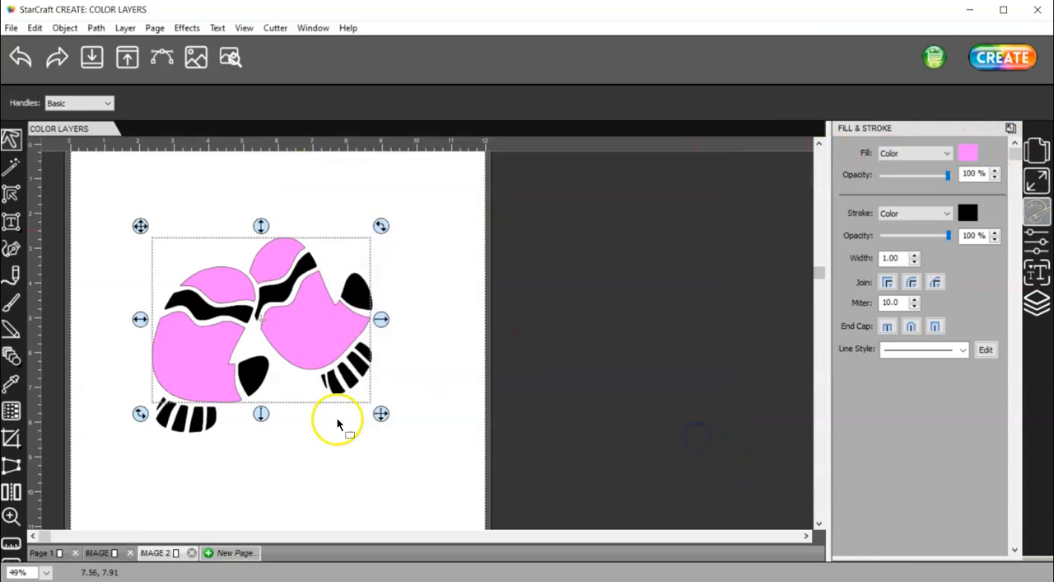
left_click(338, 445)
Fill the thumb tips of both mittens with dark purple
left_click(258, 376)
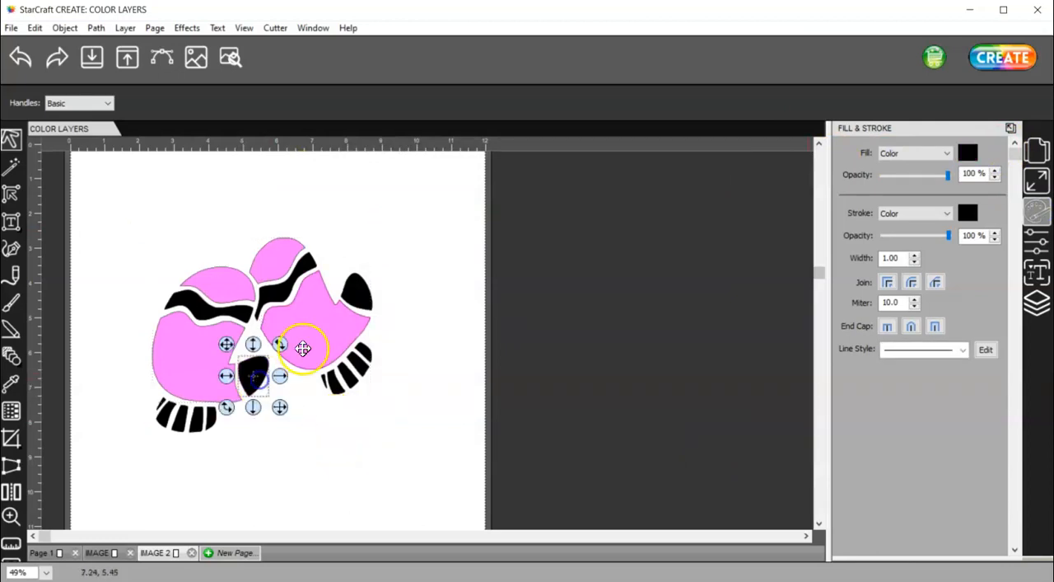
left_click(363, 286, "shift")
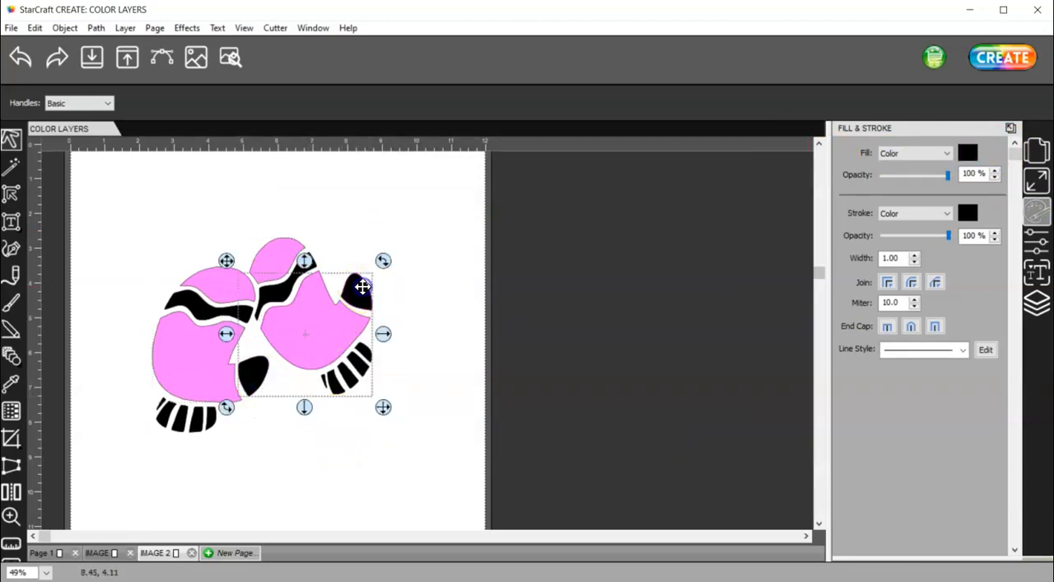
left_click(969, 154)
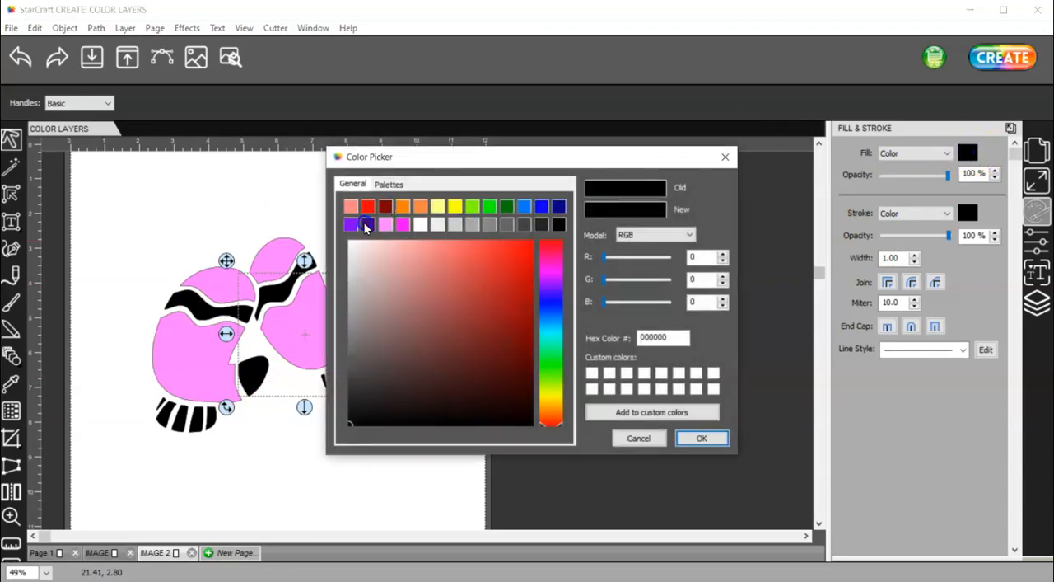
left_click(368, 224)
left_click(702, 437)
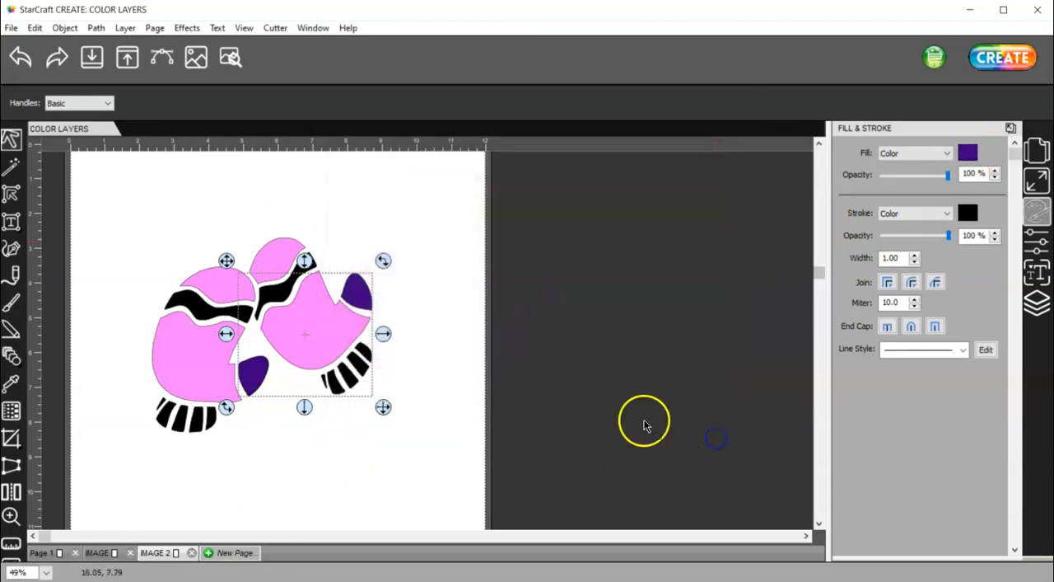
Fill the wavy stripe across each mitten with red (FF0000)
left_click(191, 305)
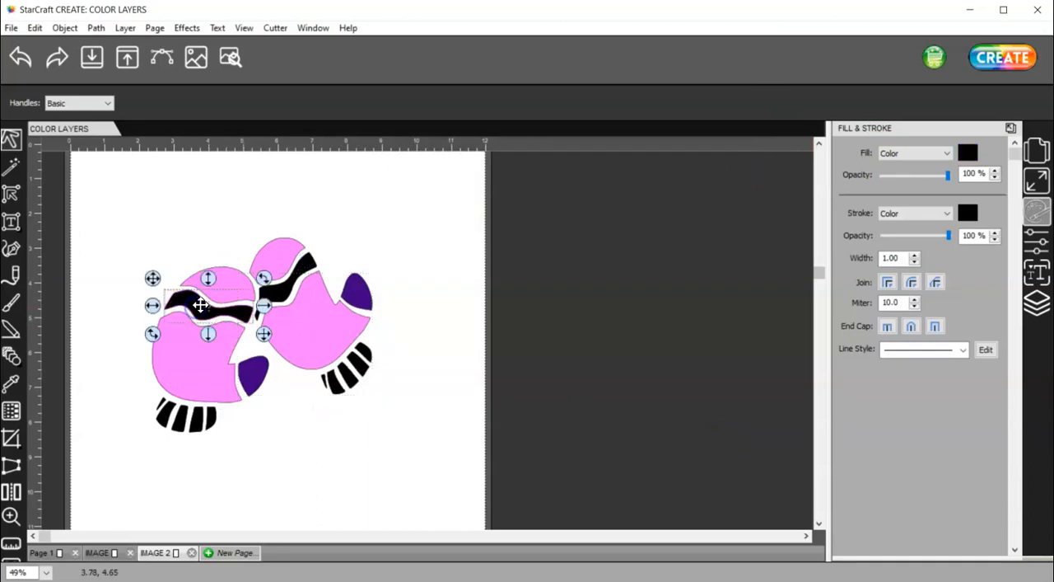
left_click(304, 262, "shift")
left_click(967, 152)
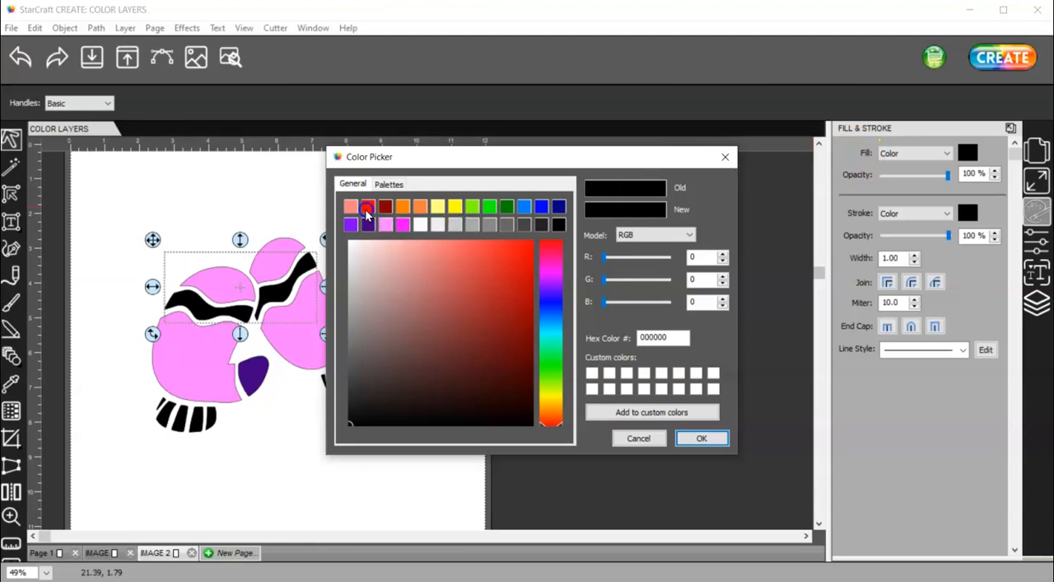
left_click(366, 207)
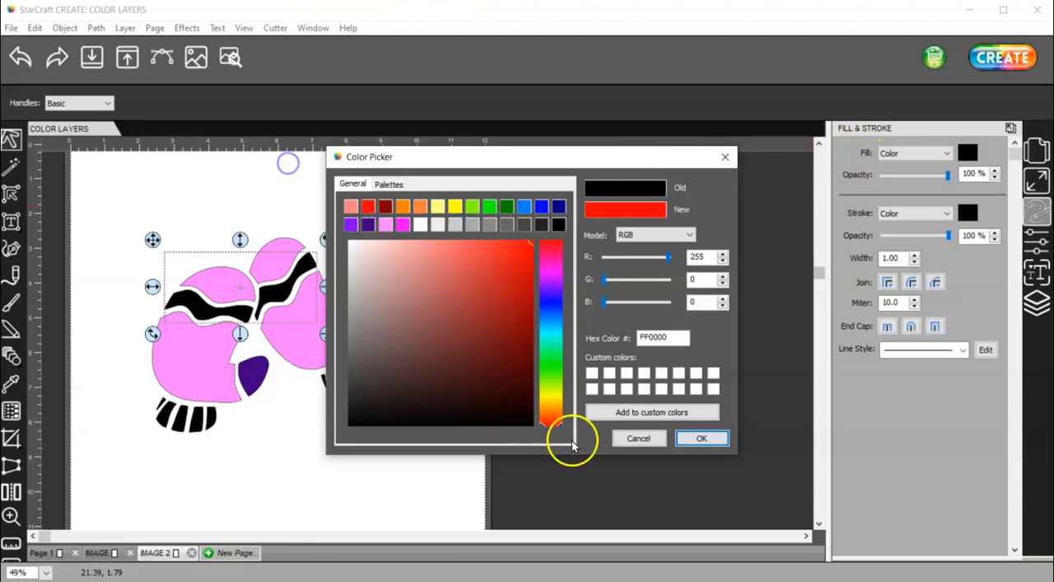
left_click(699, 439)
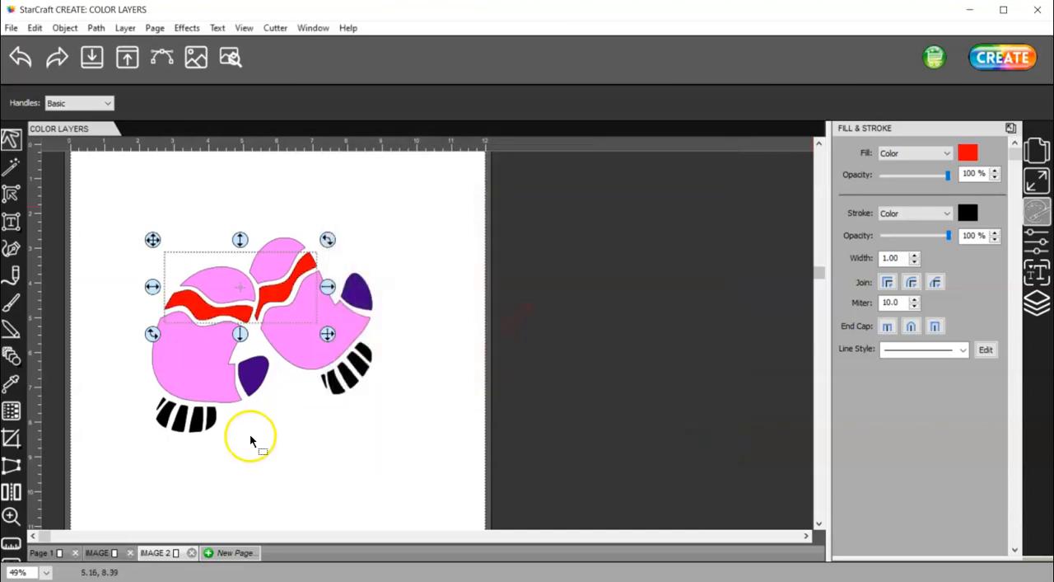
Fill the cuff ribs of both mittens with the same red as the stripes
left_click_drag(226, 442, 130, 388)
left_click(968, 153)
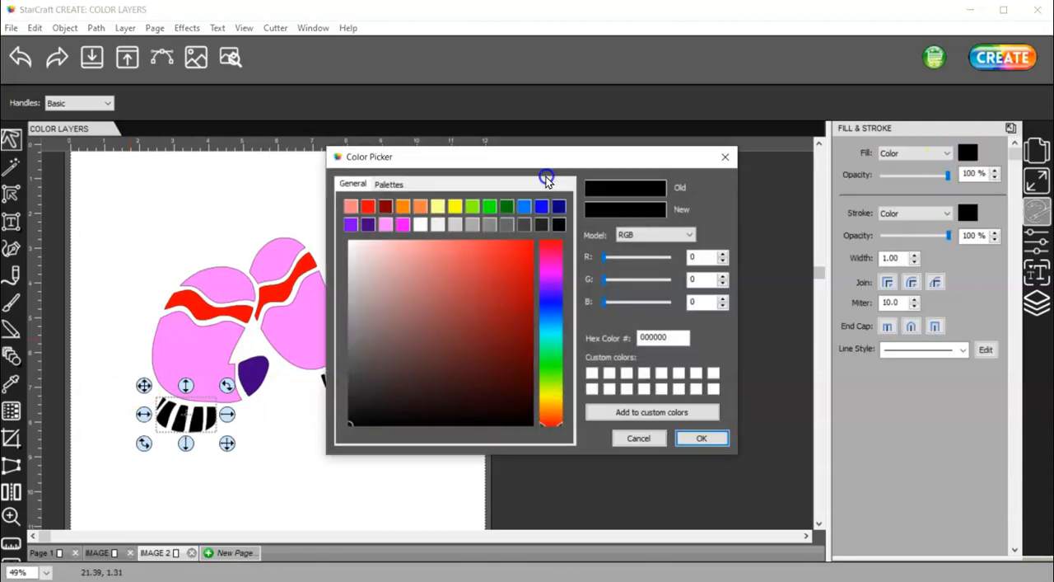
left_click(368, 206)
left_click(699, 438)
left_click_drag(425, 416, 297, 327)
left_click(965, 155)
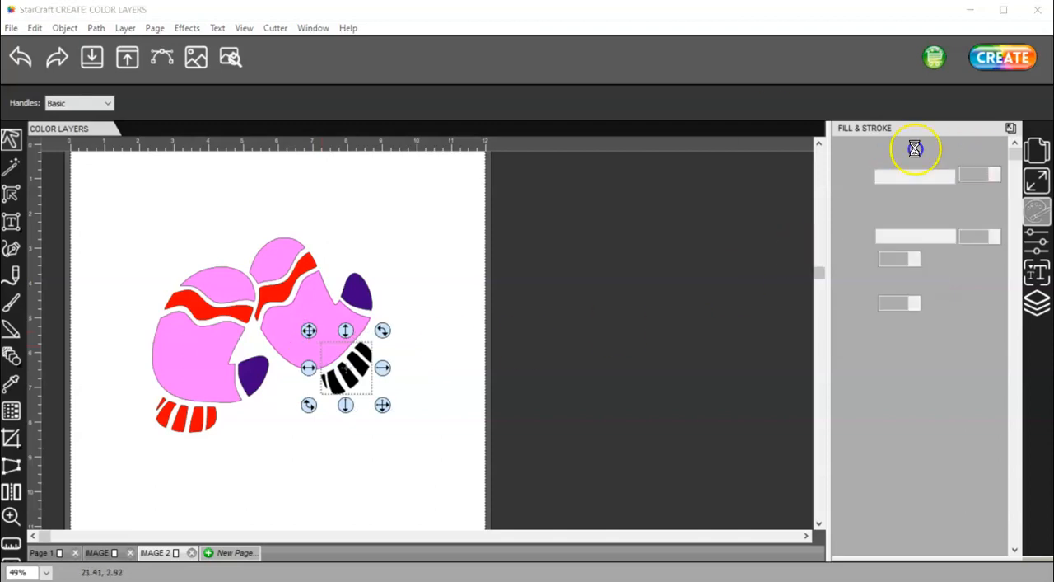
left_click(368, 206)
left_click(702, 437)
left_click(437, 423)
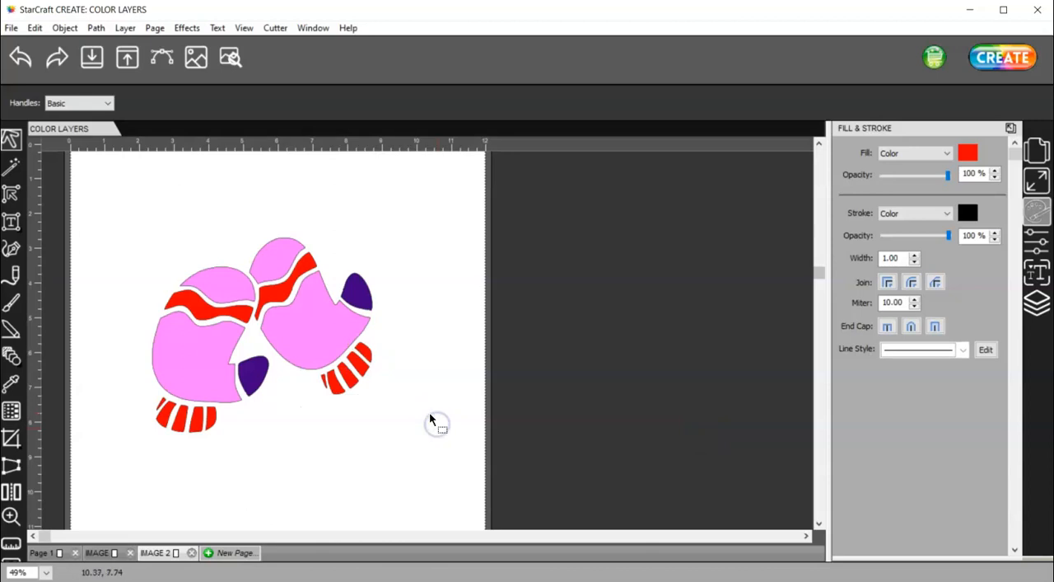
Make the black base shape Mittens.jpg (1) in the colored group visible again behind the colored pieces
left_click(1037, 302)
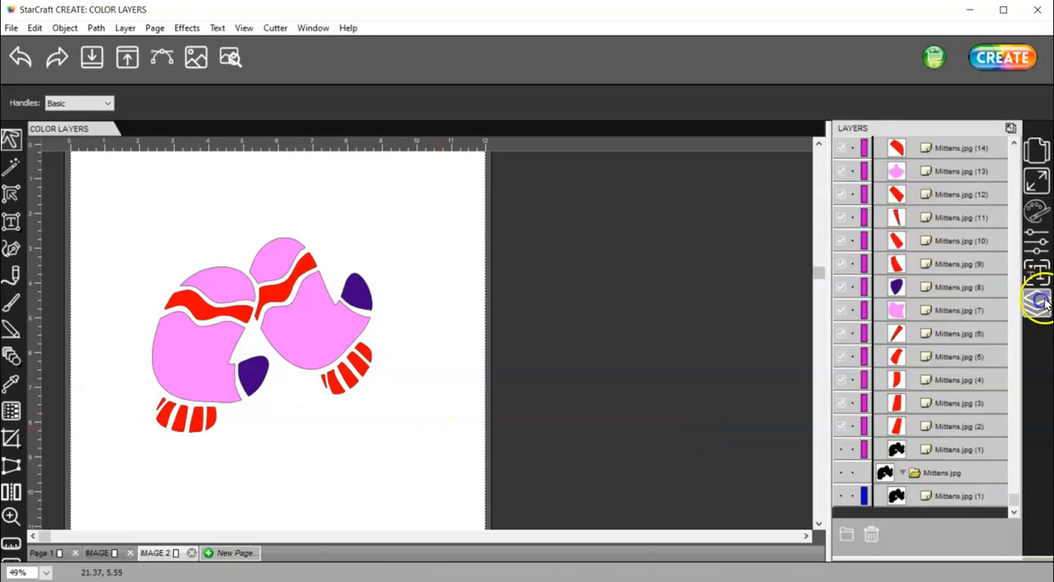
scroll(969, 369, "up", 3)
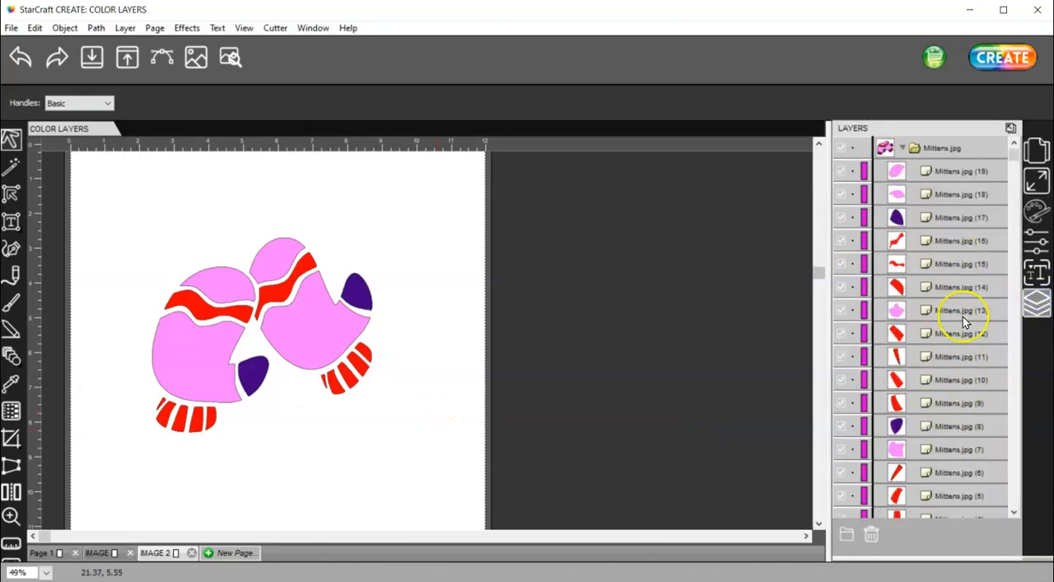
scroll(918, 289, "down", 3)
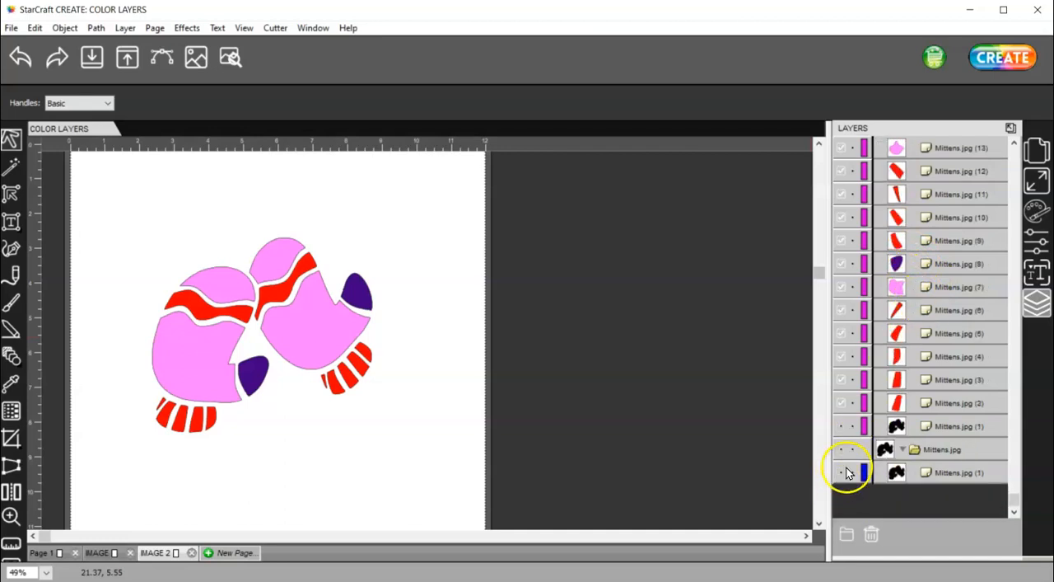
left_click(842, 426)
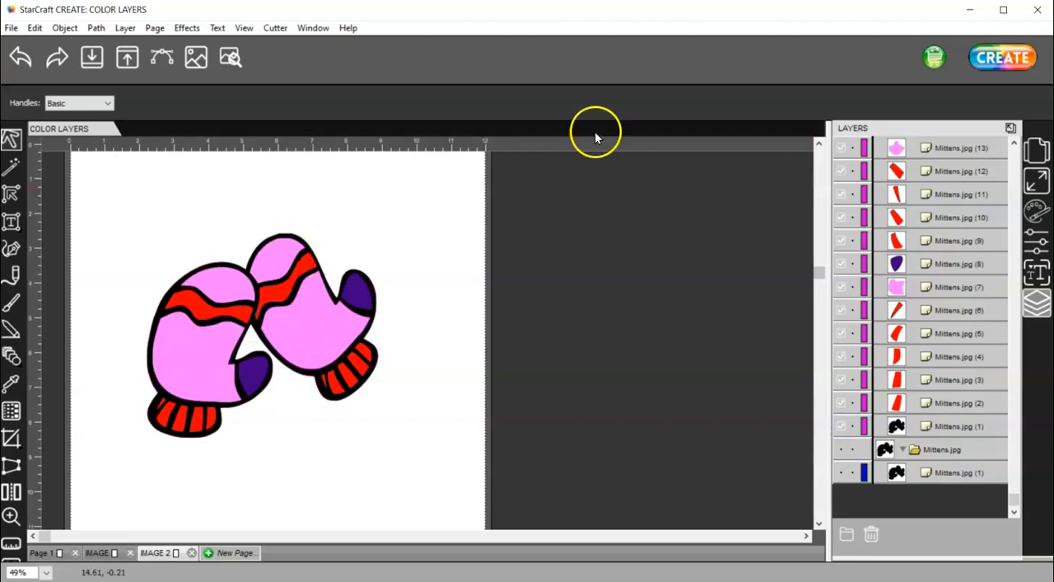
Review how the mittens separate by fill color in the Cut By Color settings, then close the cut settings without cutting
left_click(983, 58)
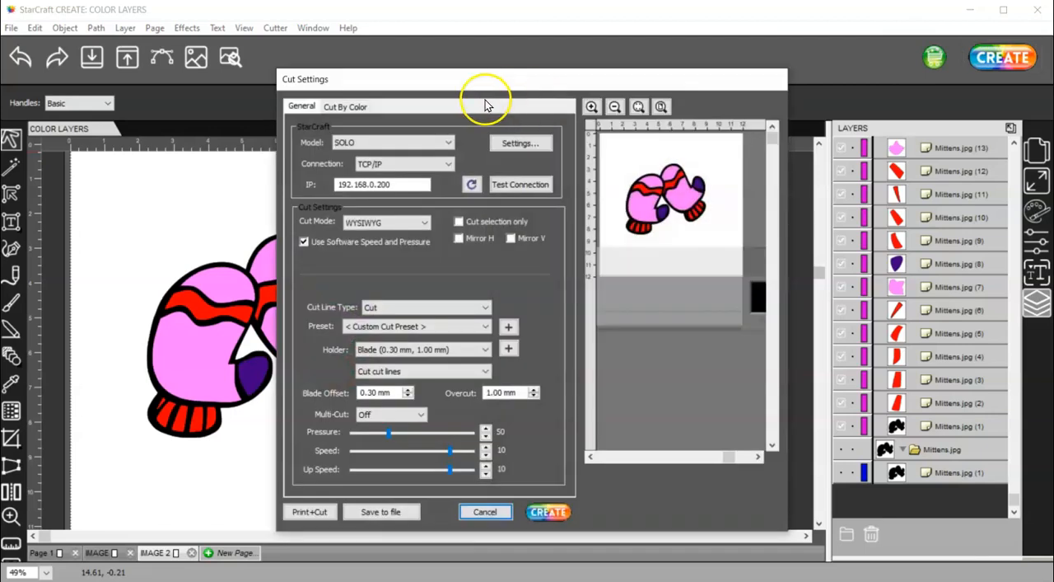
left_click(354, 107)
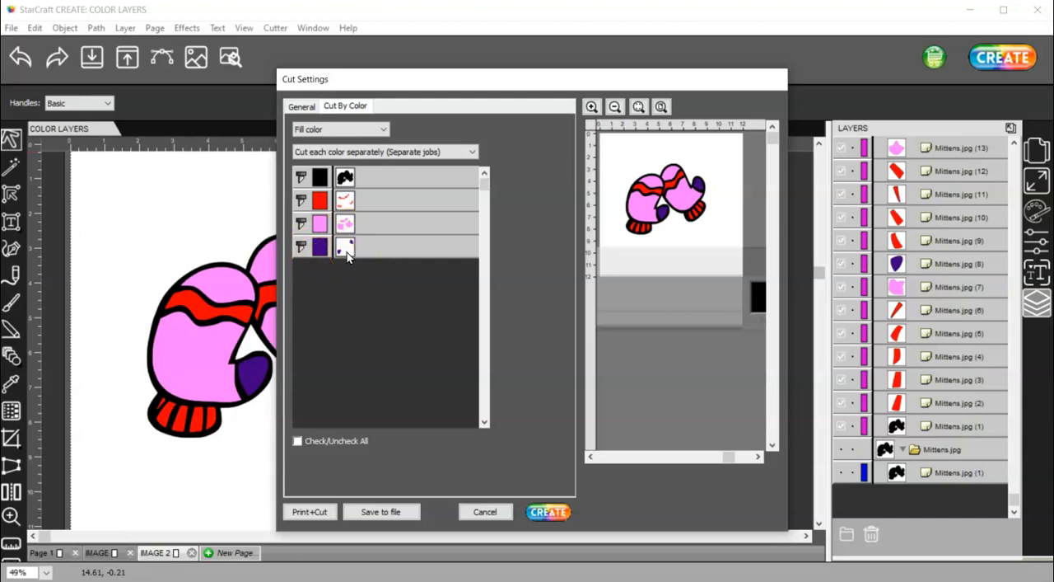
left_click(484, 512)
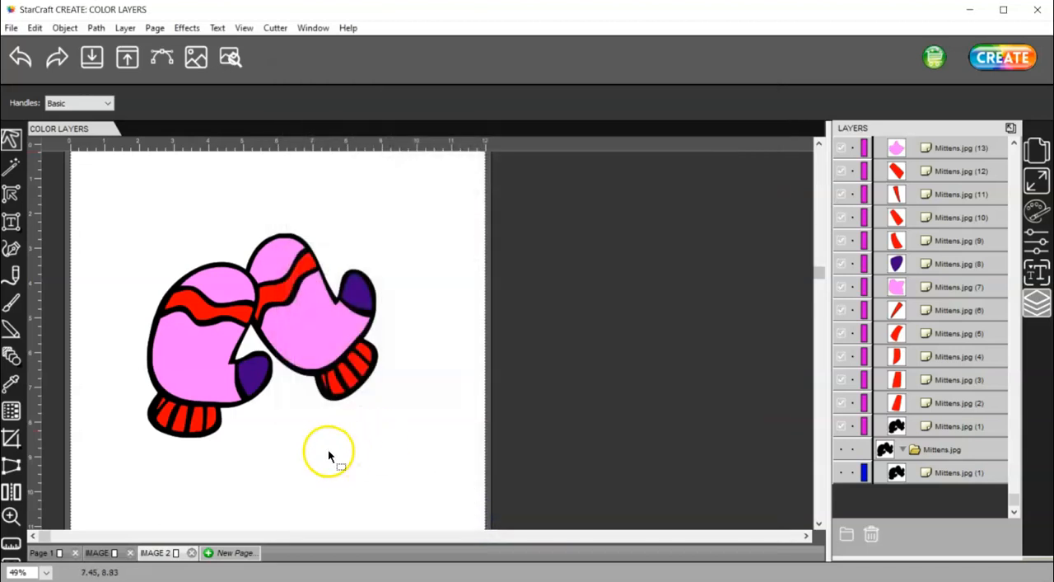